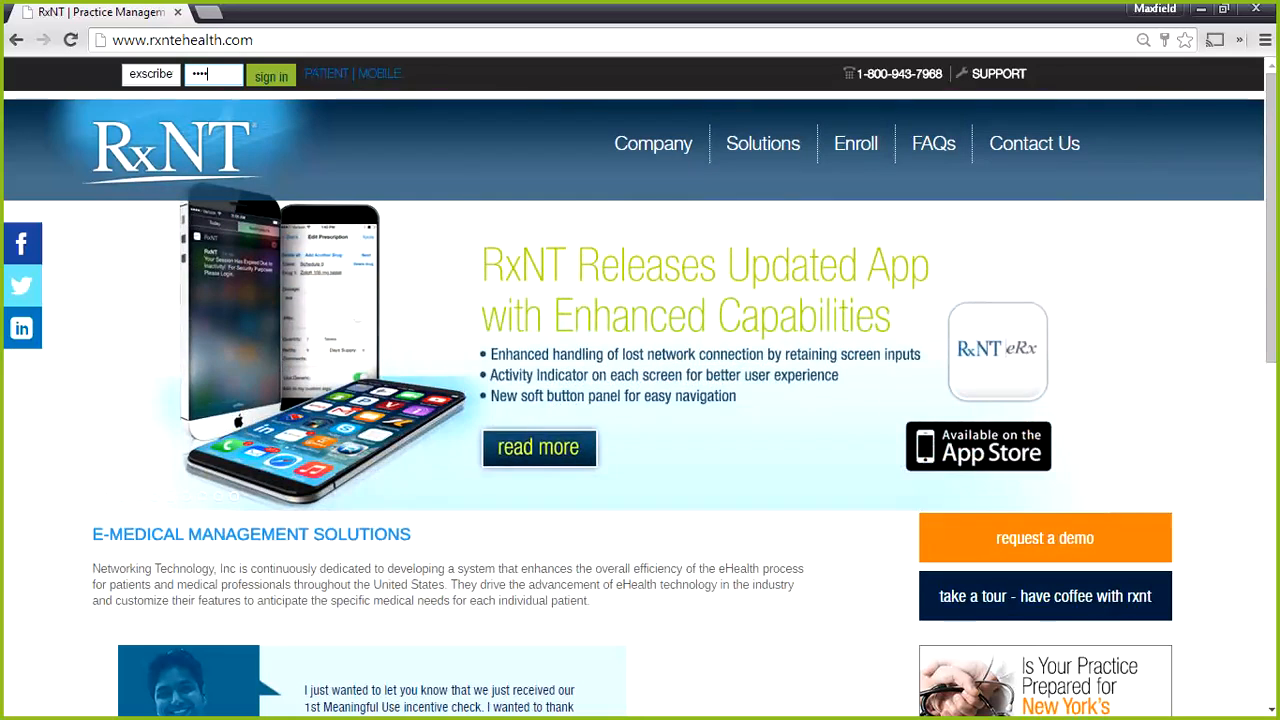
# Step: Sign in and open the patient's history by searching for the patient's last name
pyautogui.press('Return')
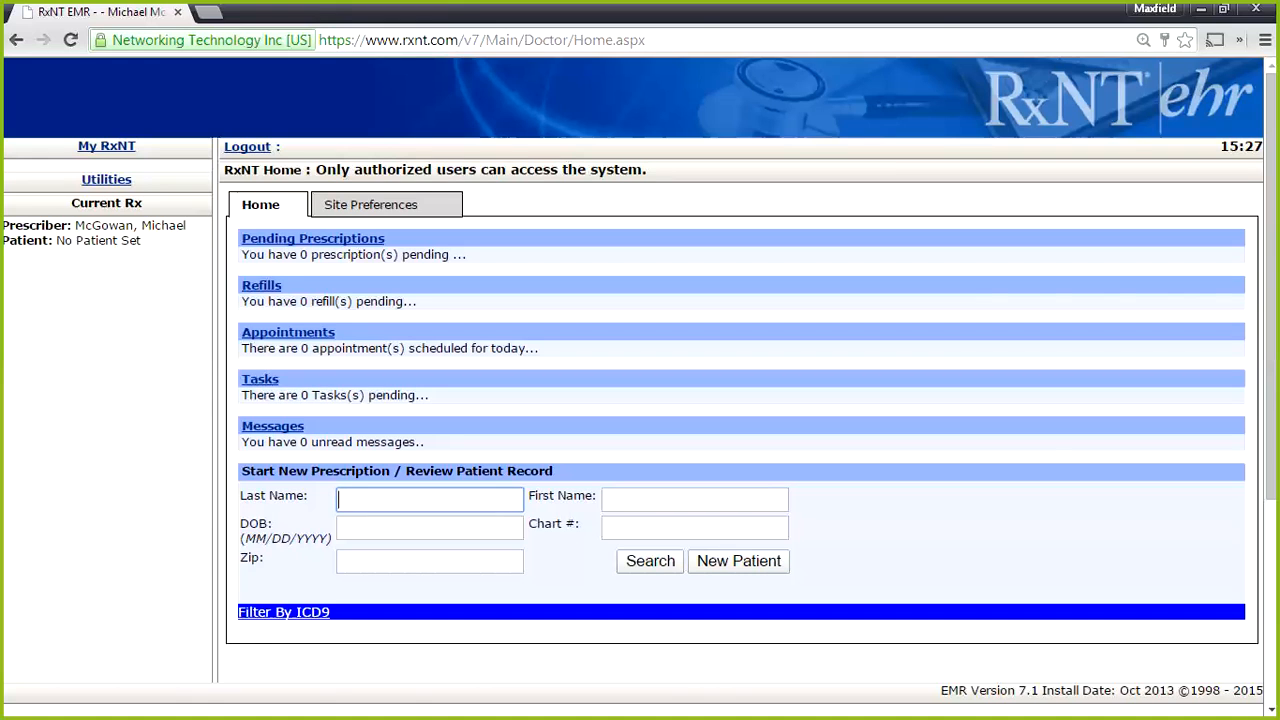
pyautogui.click(106, 180)
pyautogui.write('grays')
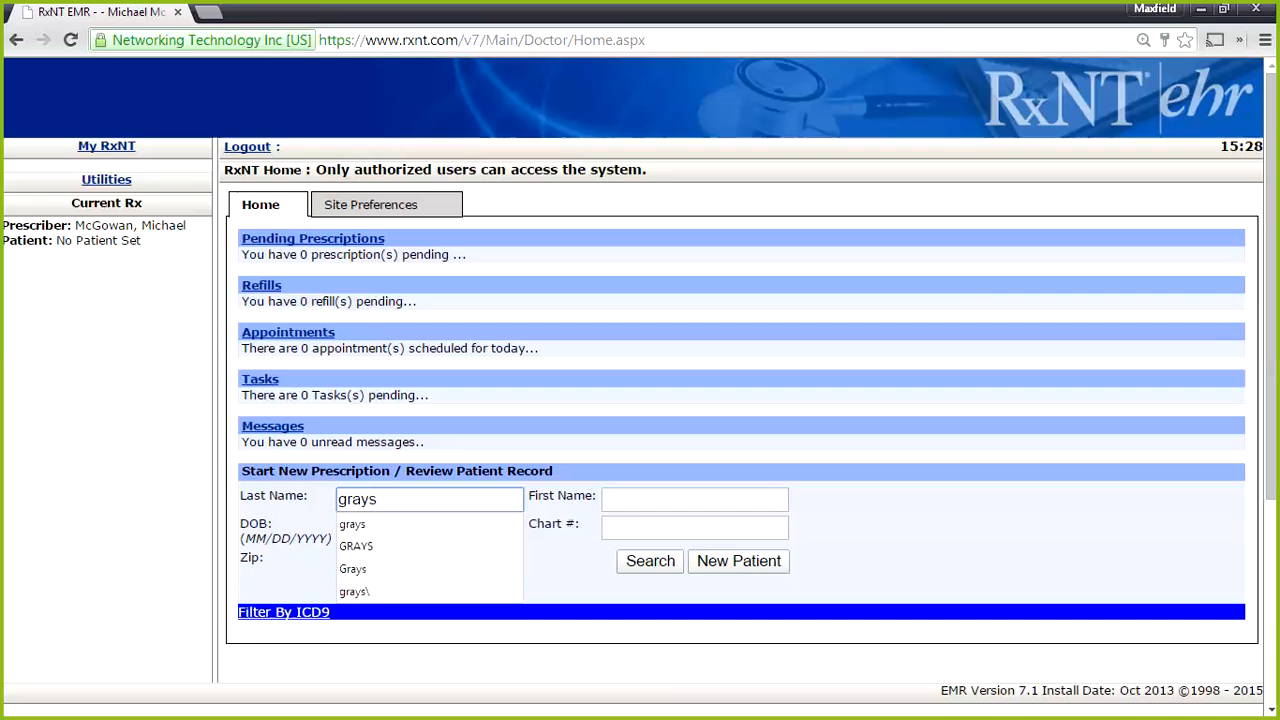
pyautogui.click(650, 561)
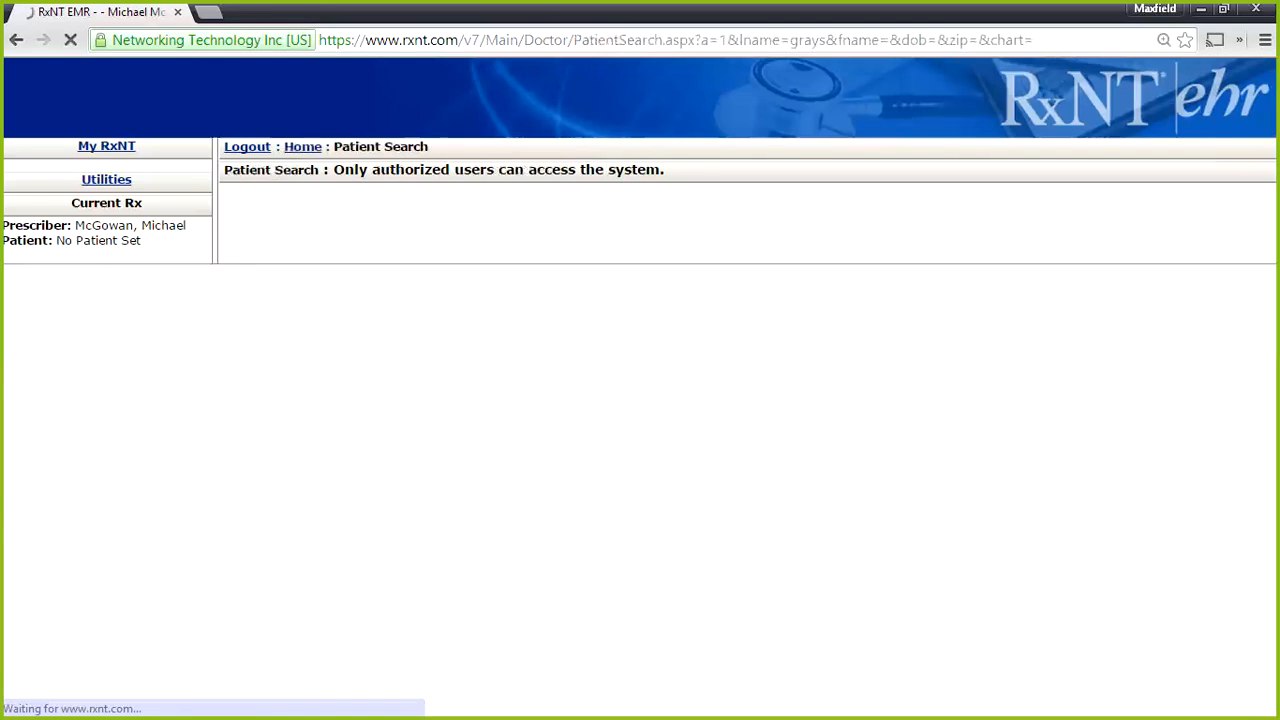
pyautogui.click(269, 436)
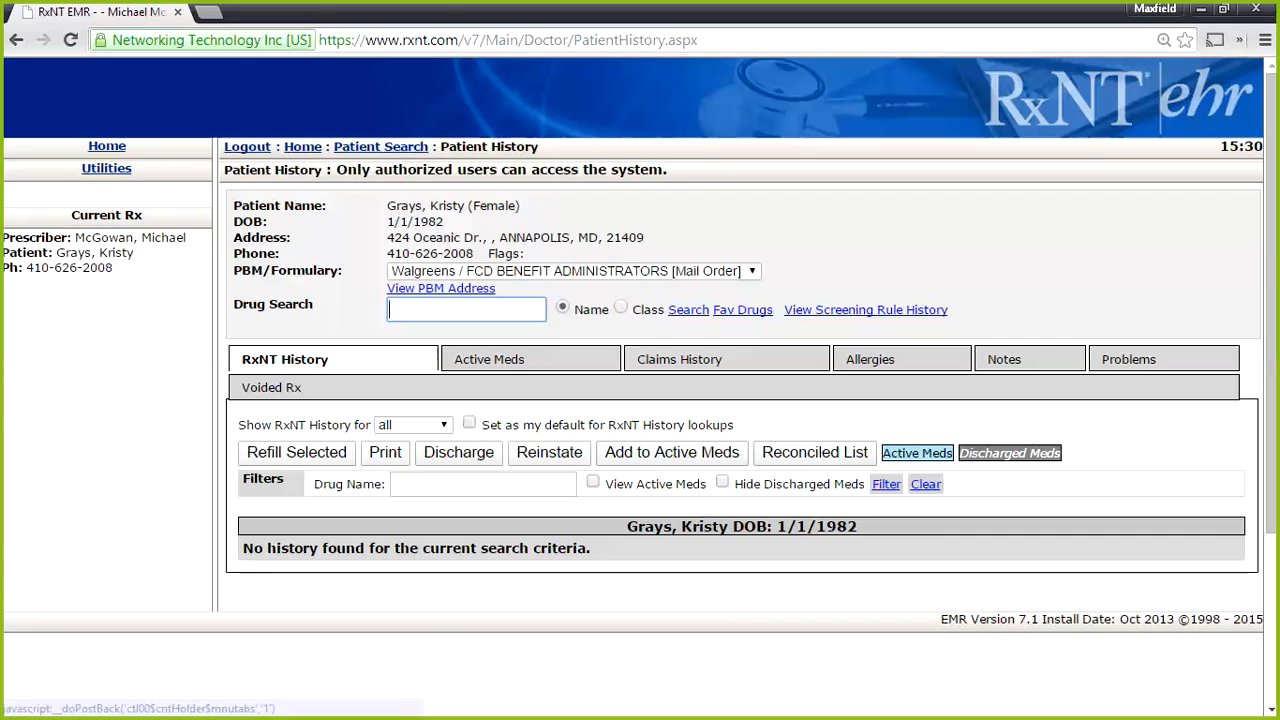
# Step: Start adding a drug to the patient's active medications and search for "biax"
pyautogui.click(489, 359)
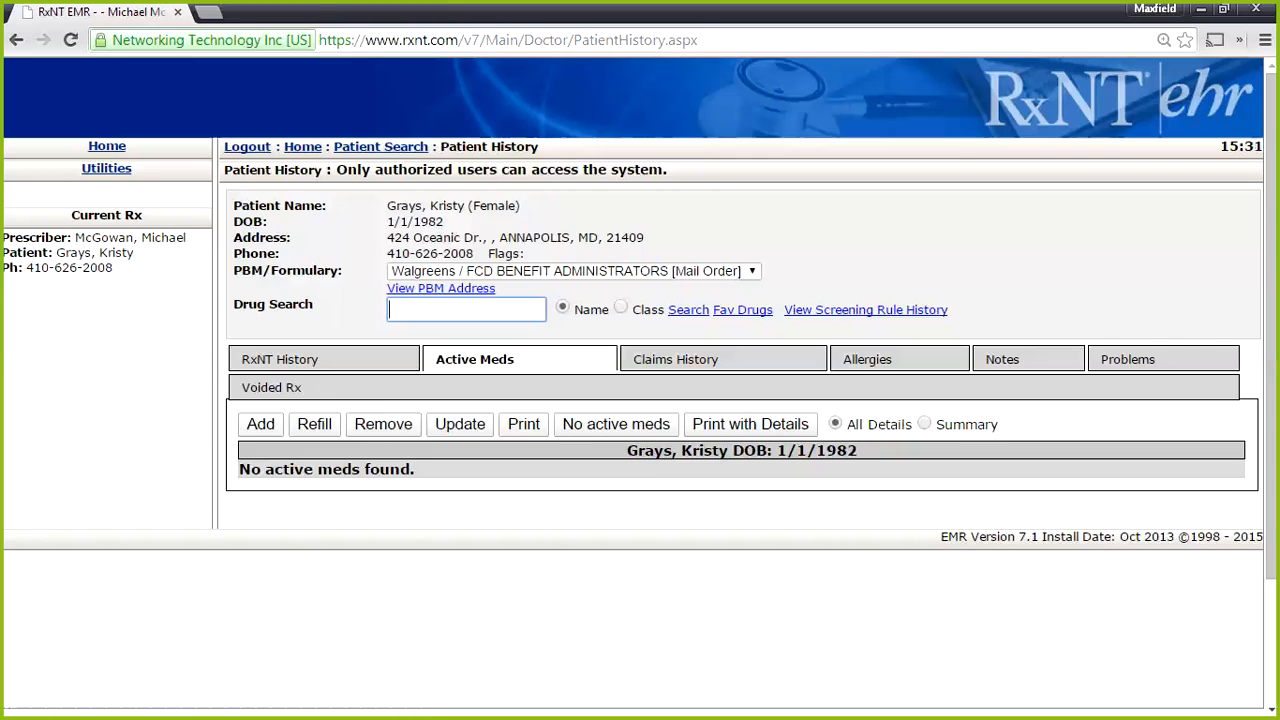
pyautogui.click(260, 424)
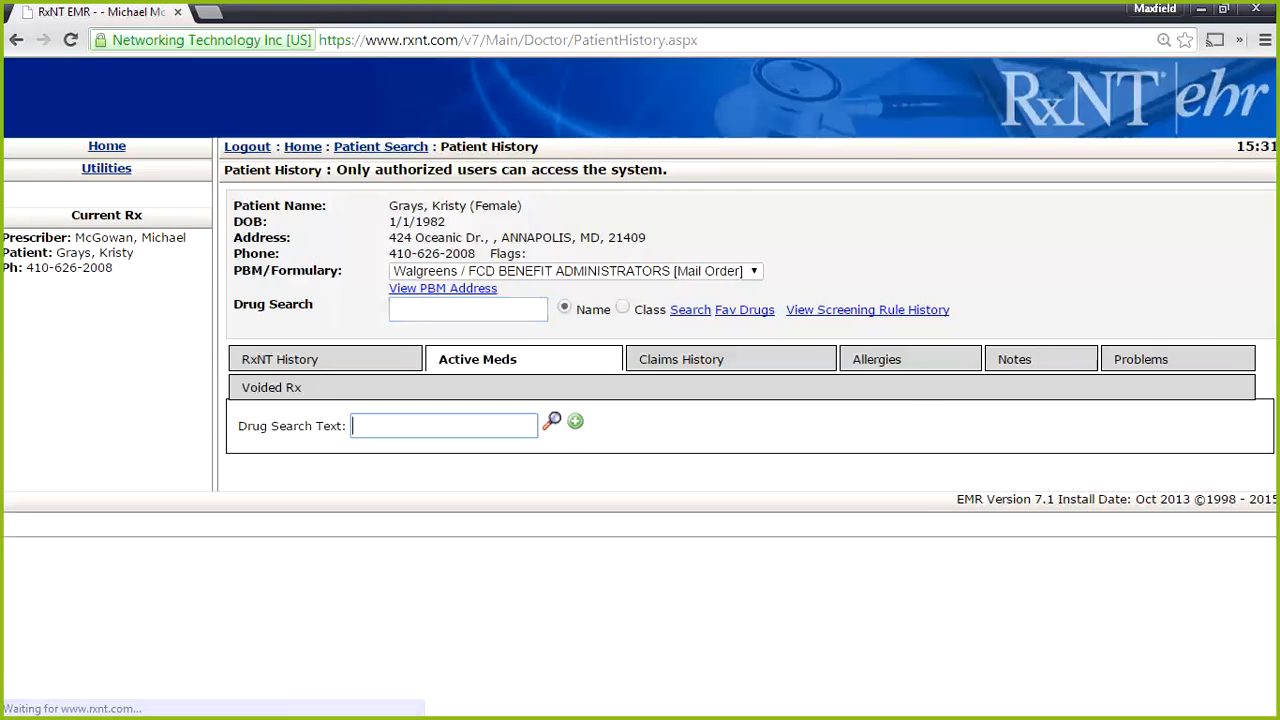
pyautogui.write('bia')
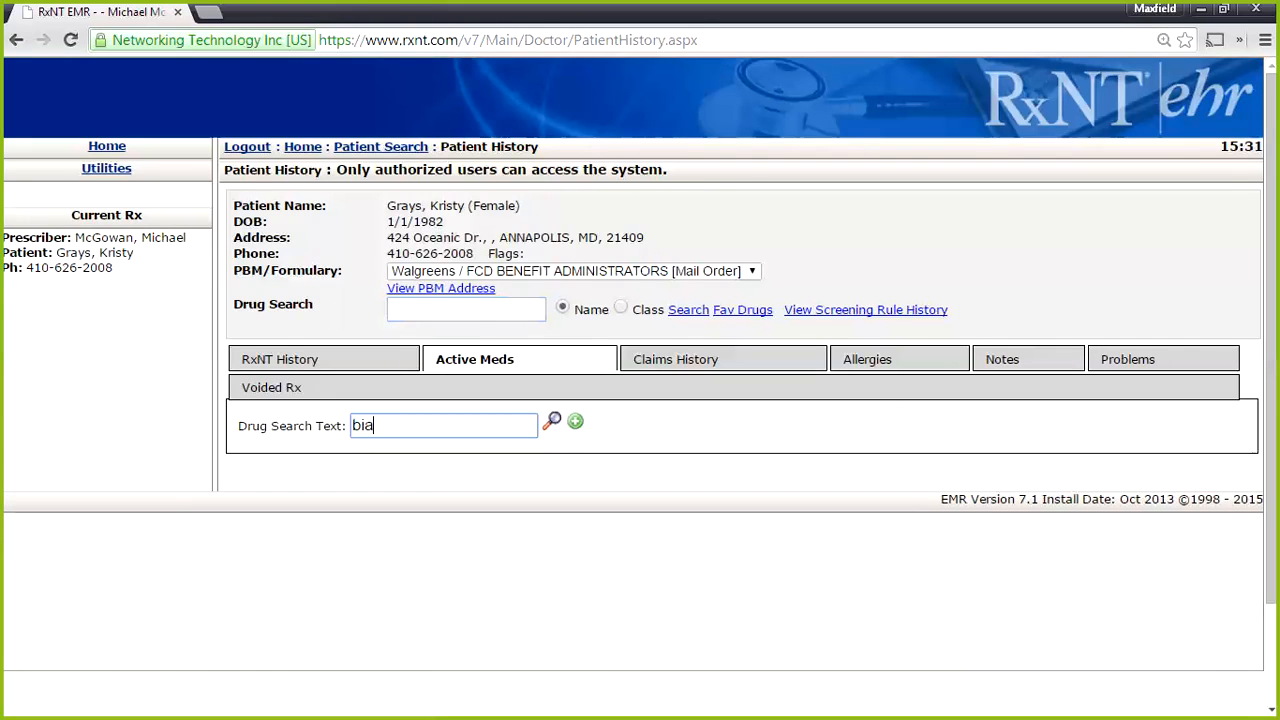
pyautogui.write('x')
pyautogui.press('Return')
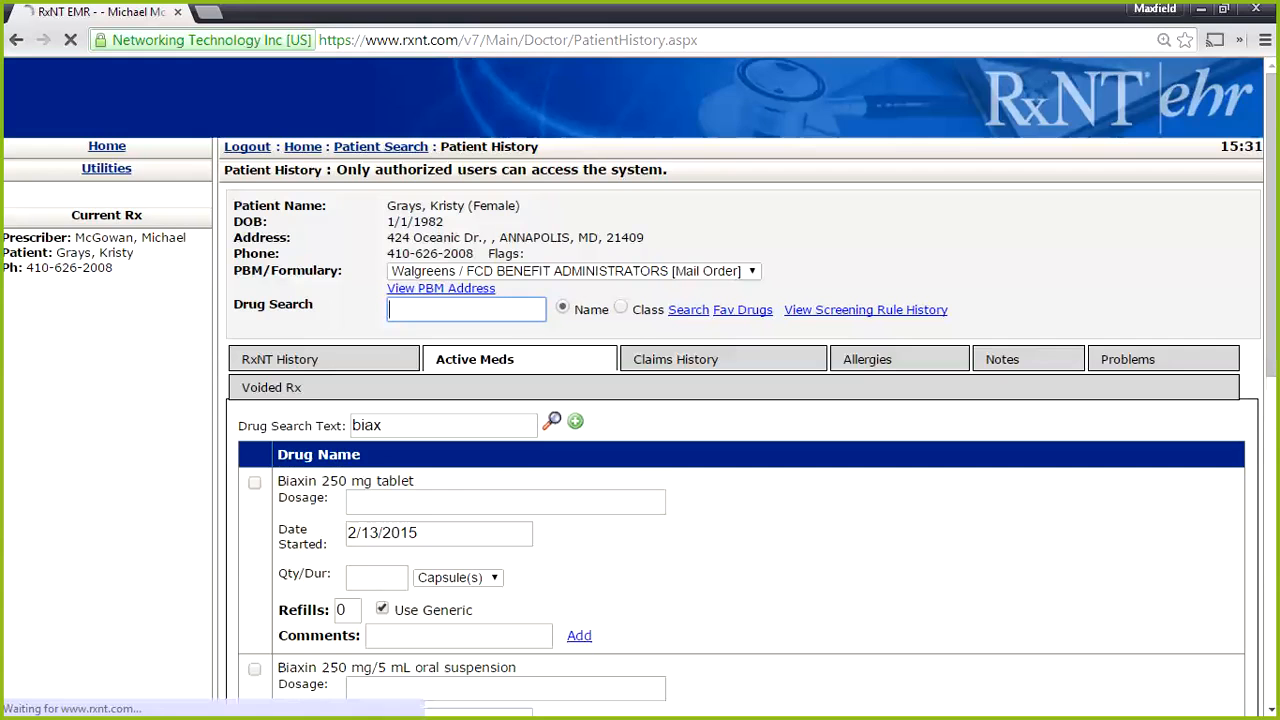
# Step: Add the Biaxin 250 mg tablet to the active medications with dosage "1 tab daily" and quantity 10
pyautogui.scroll(-1, 640, 400)
pyautogui.click(505, 408)
pyautogui.write('1 tab daily')
pyautogui.click(376, 484)
pyautogui.write('10')
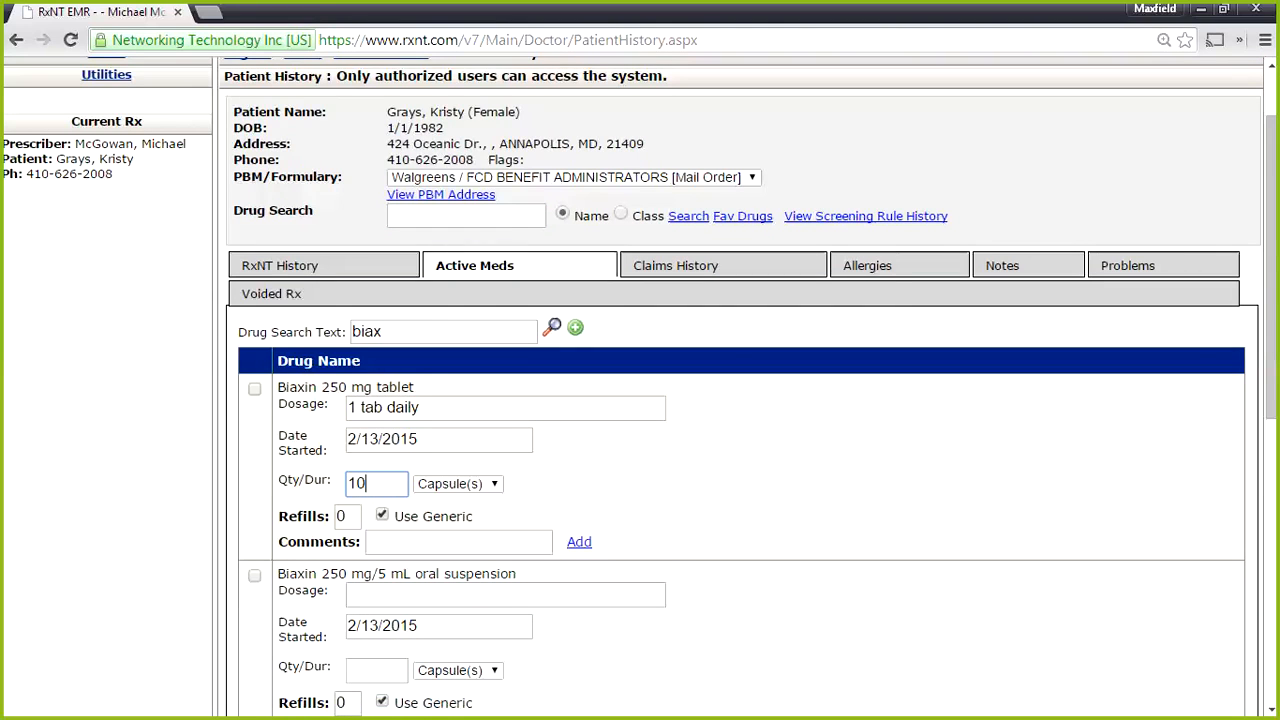
pyautogui.click(254, 389)
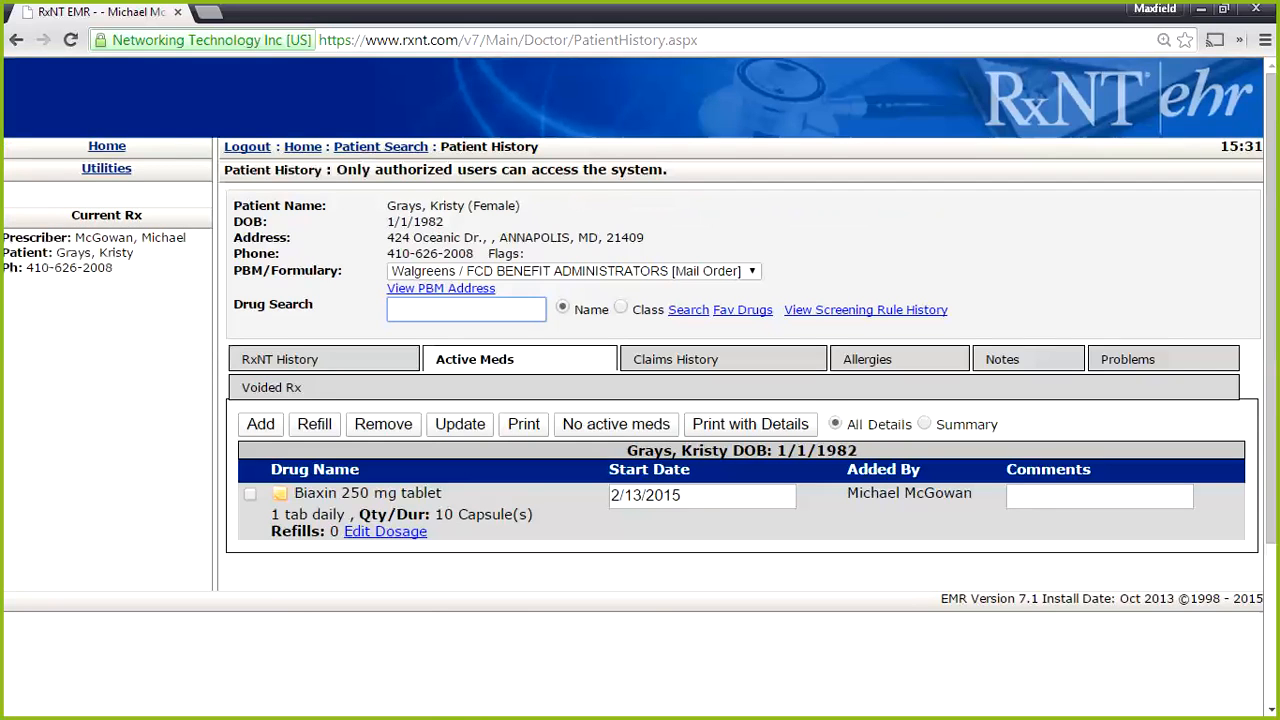
# Step: Accept the HIPAA patient consent agreement for the claims history, and open the patient's allergy list
pyautogui.click(690, 360)
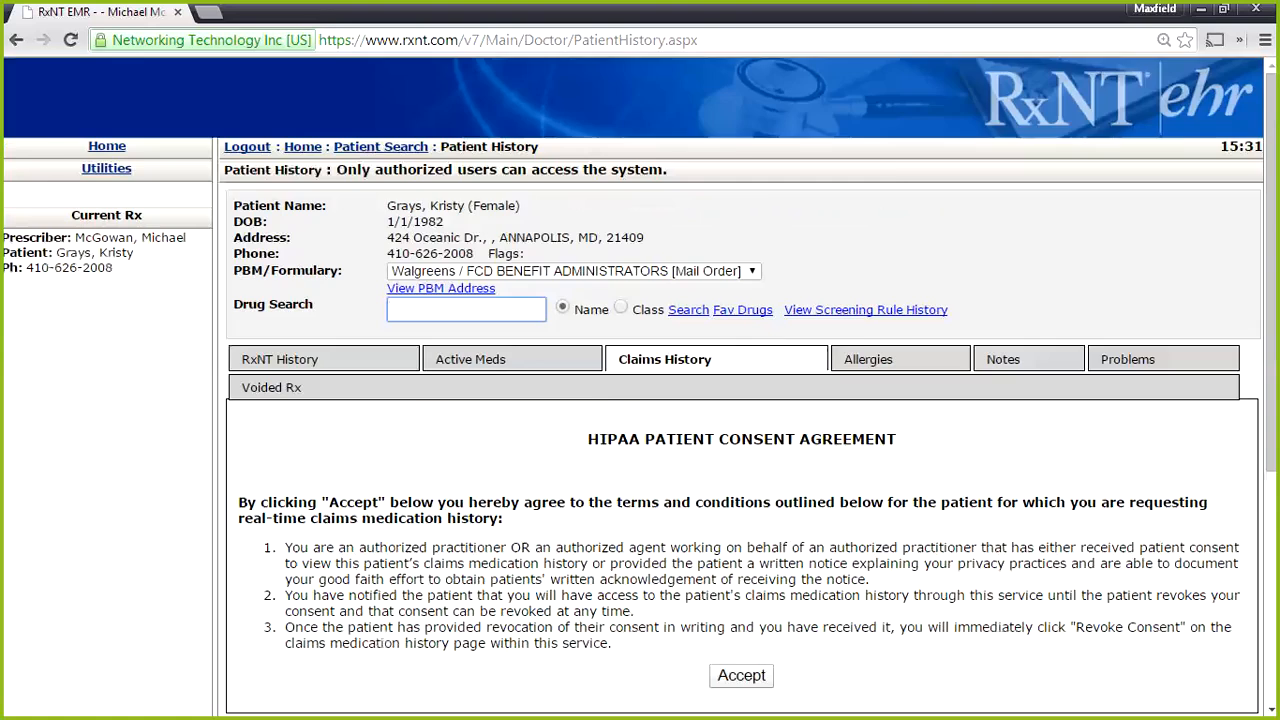
pyautogui.scroll(-2, 740, 400)
pyautogui.scroll(1, 740, 400)
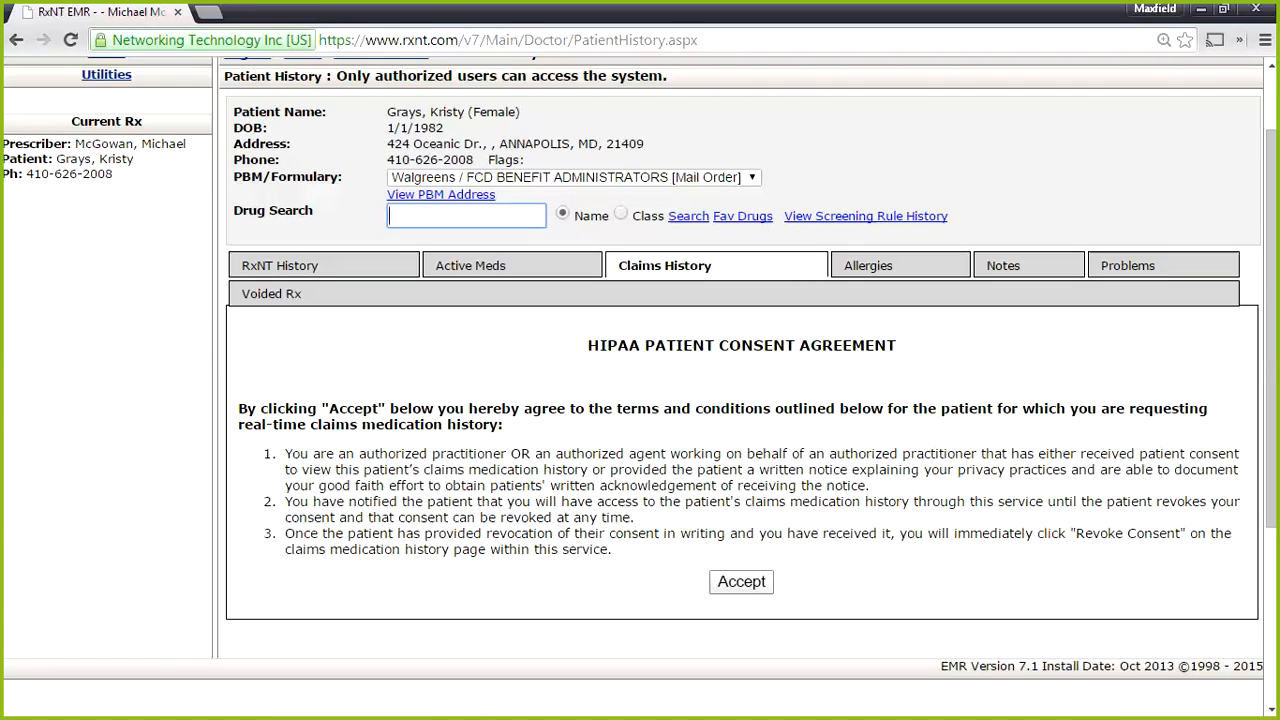
pyautogui.click(741, 581)
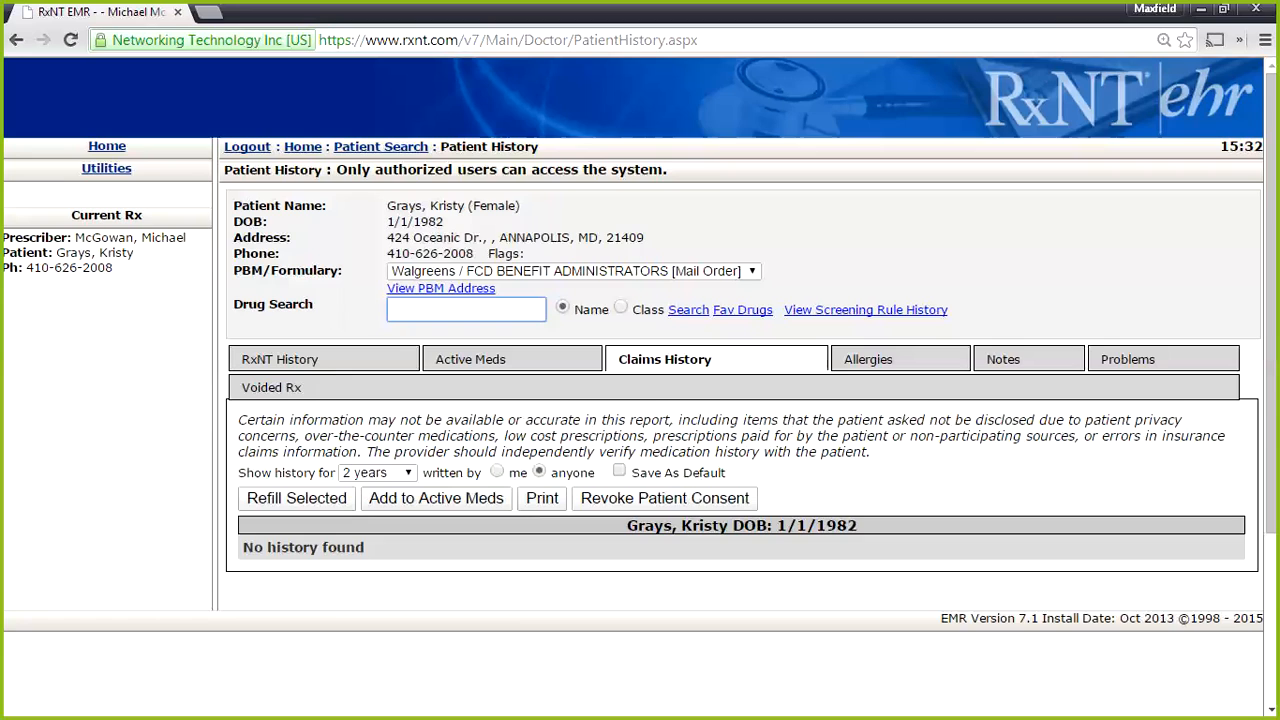
pyautogui.click(437, 499)
pyautogui.click(868, 360)
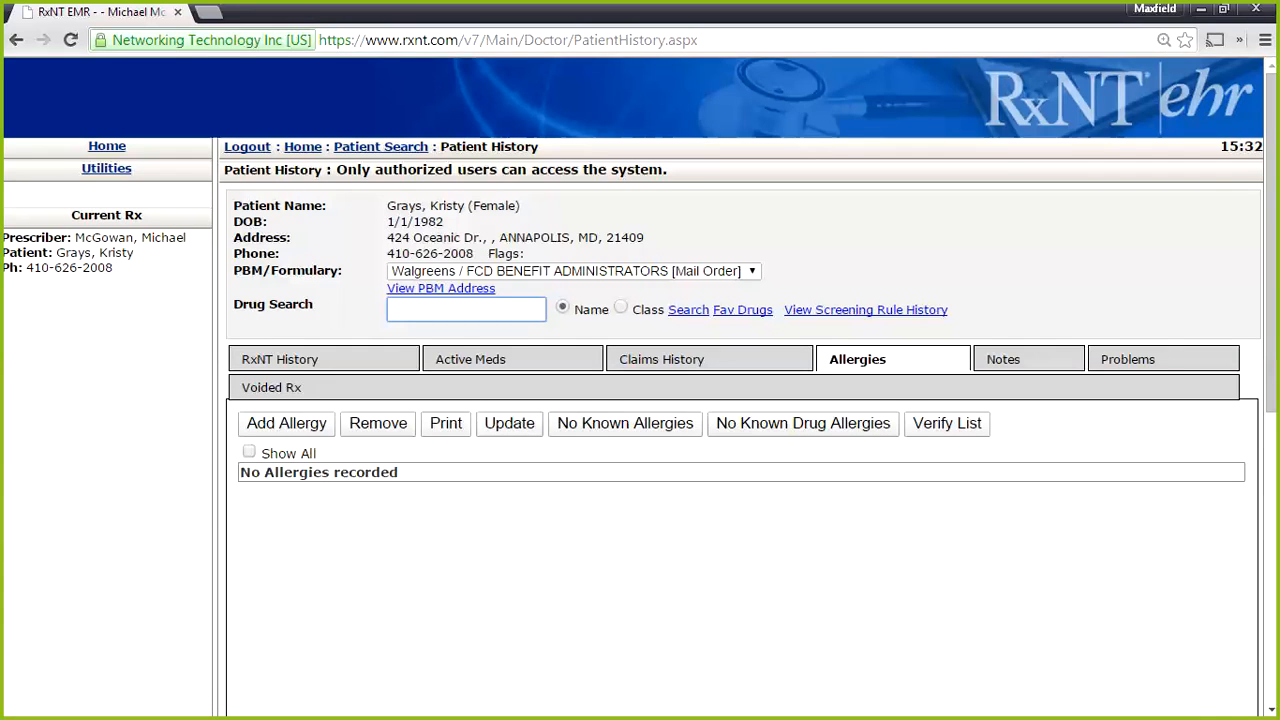
pyautogui.click(287, 424)
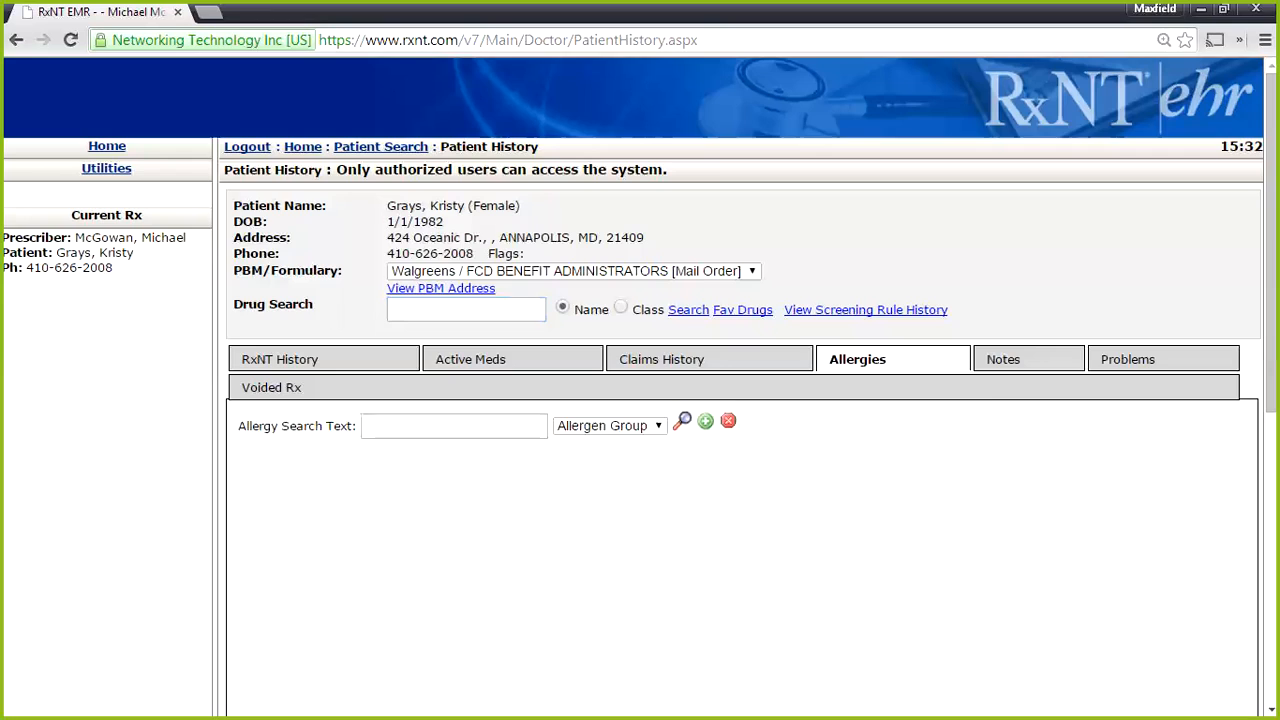
pyautogui.click(430, 426)
pyautogui.write('dust')
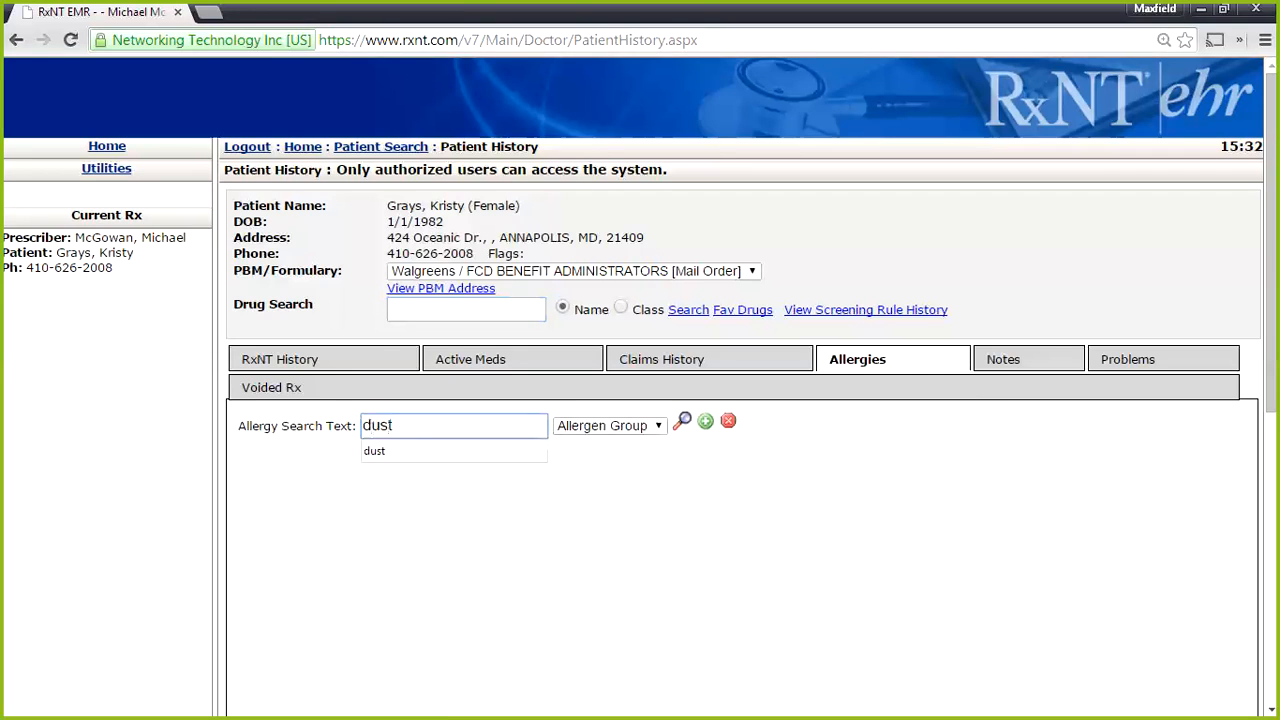
pyautogui.click(728, 421)
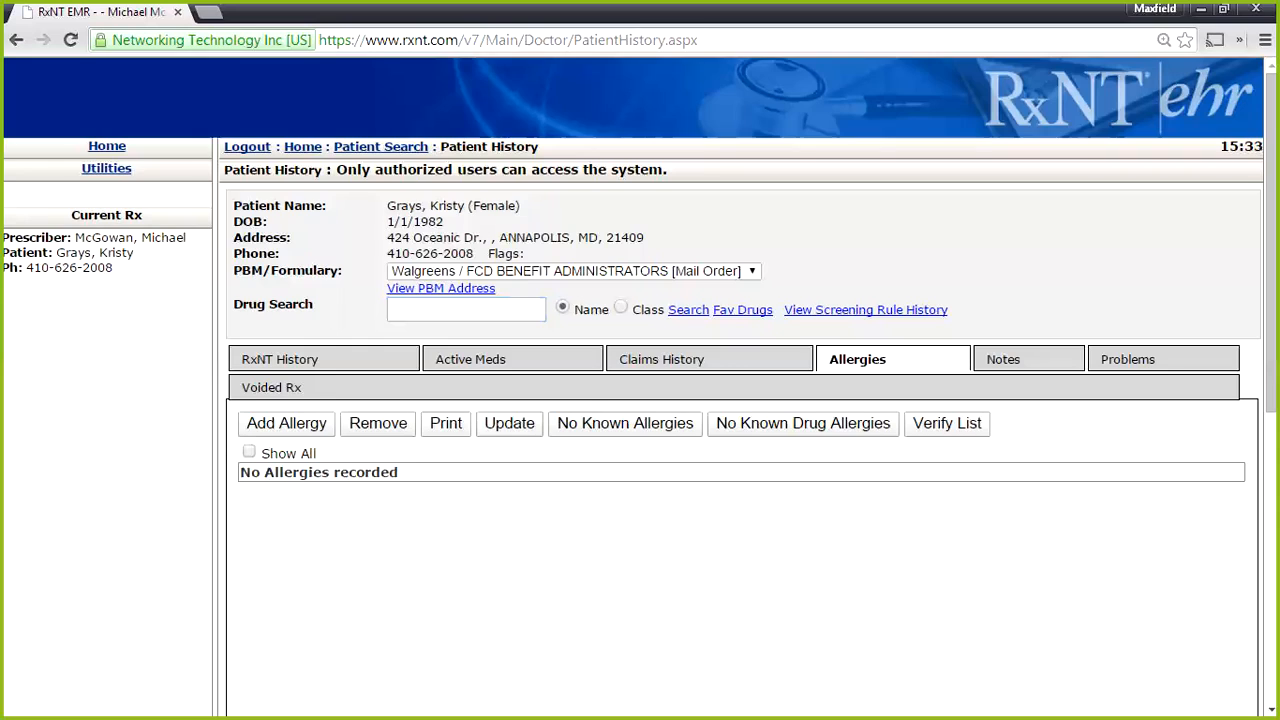
# Step: Record "No Known Drug Allergies" in the patient's allergy list
pyautogui.click(803, 423)
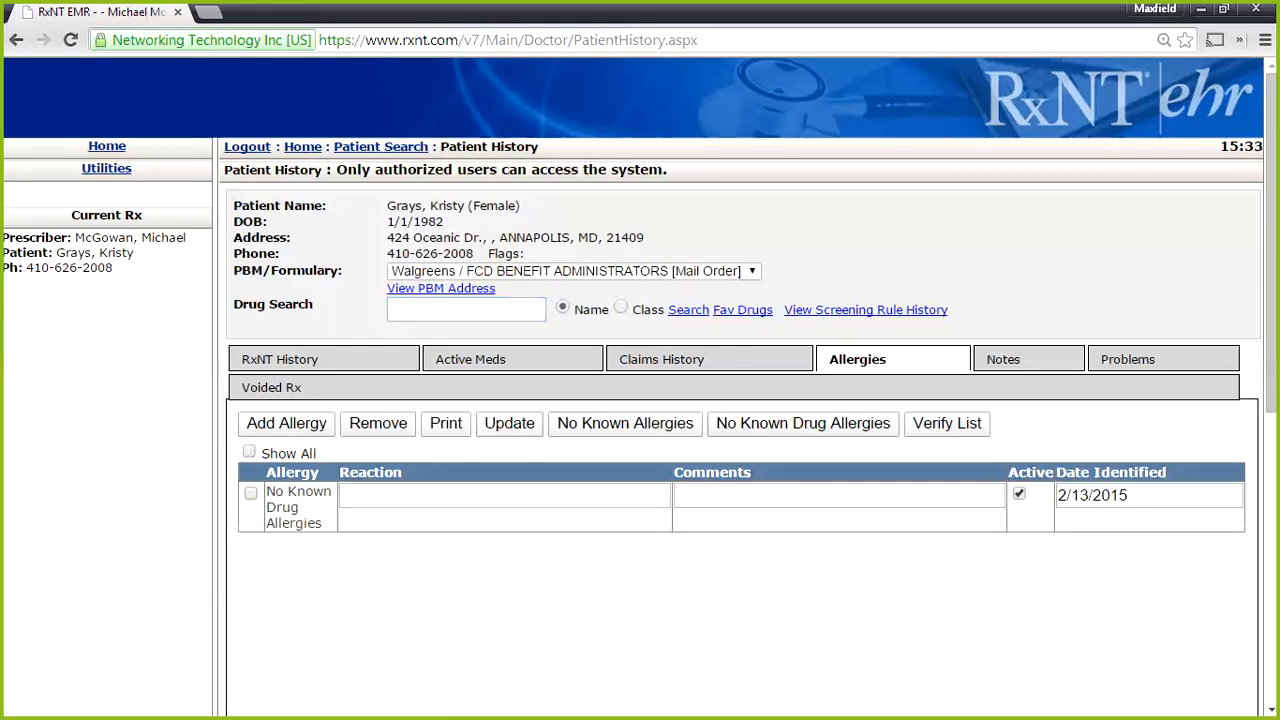
# Step: Write and save a patient note reading "Requested a refill early"
pyautogui.click(1003, 359)
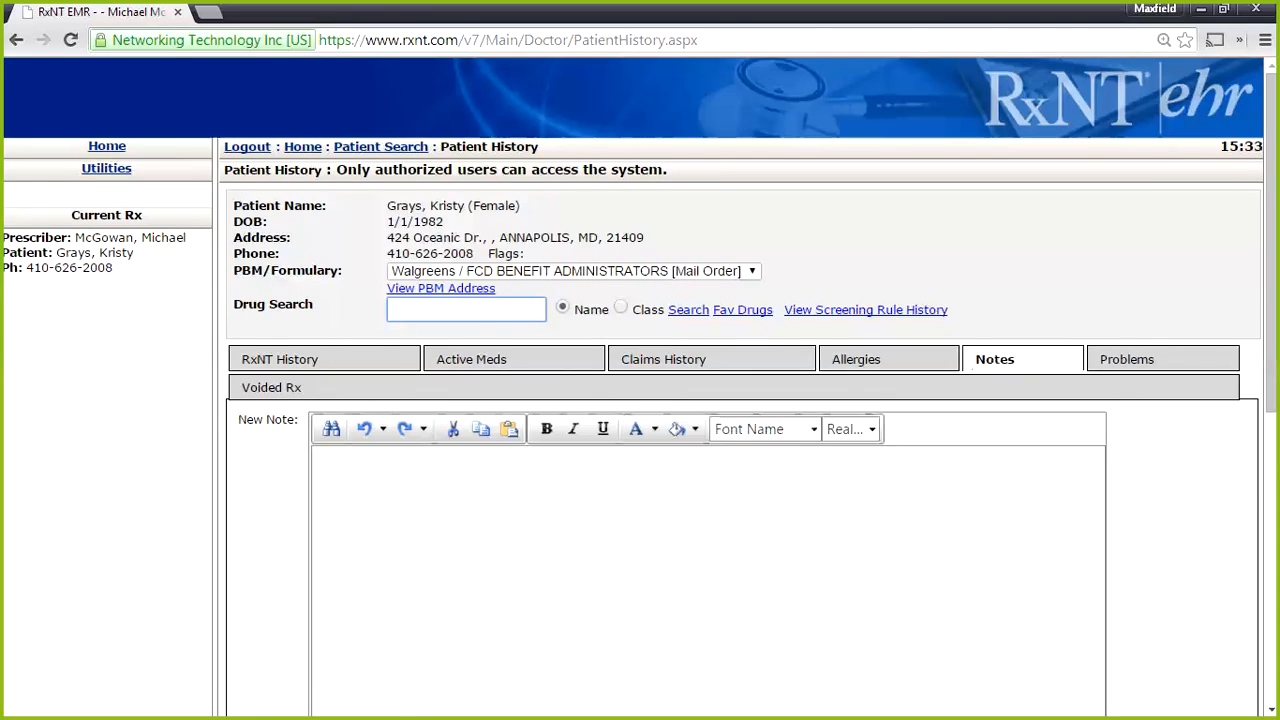
pyautogui.scroll(-1, 708, 450)
pyautogui.click(708, 450)
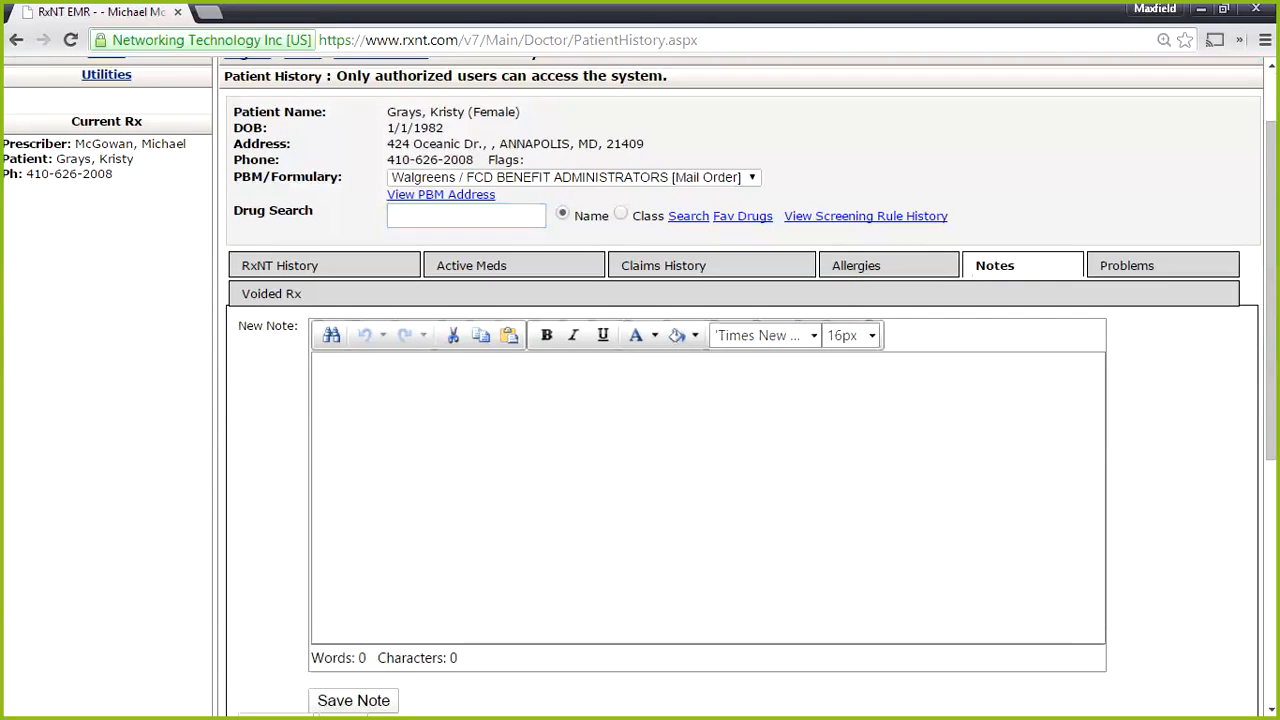
pyautogui.write('Requested a refill early')
pyautogui.scroll(-1, 700, 400)
pyautogui.click(353, 605)
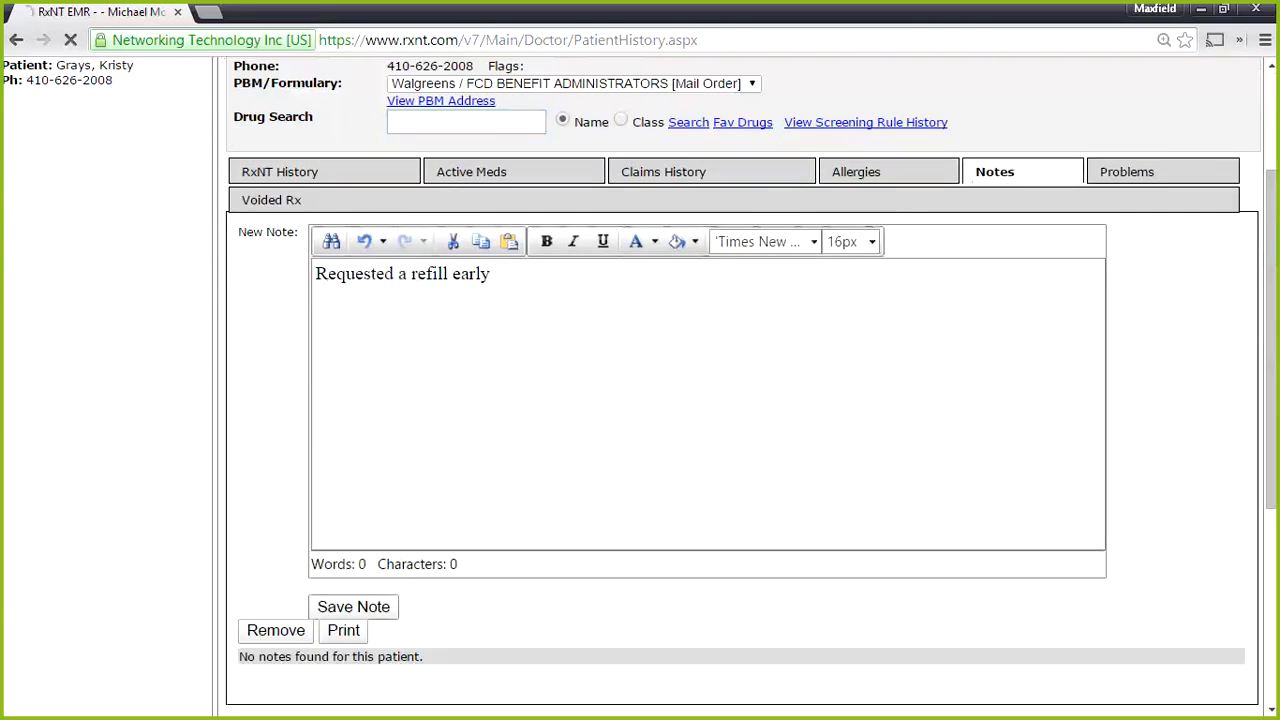
pyautogui.scroll(-2, 700, 400)
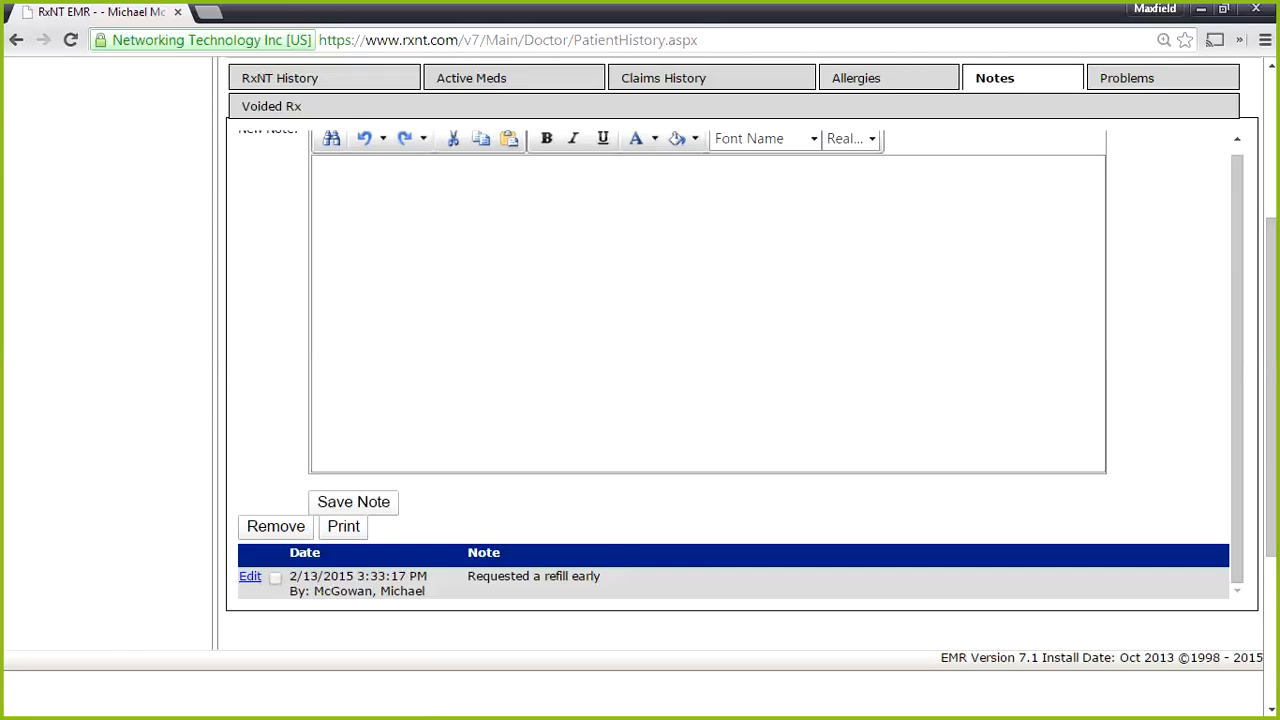
pyautogui.scroll(1, 700, 400)
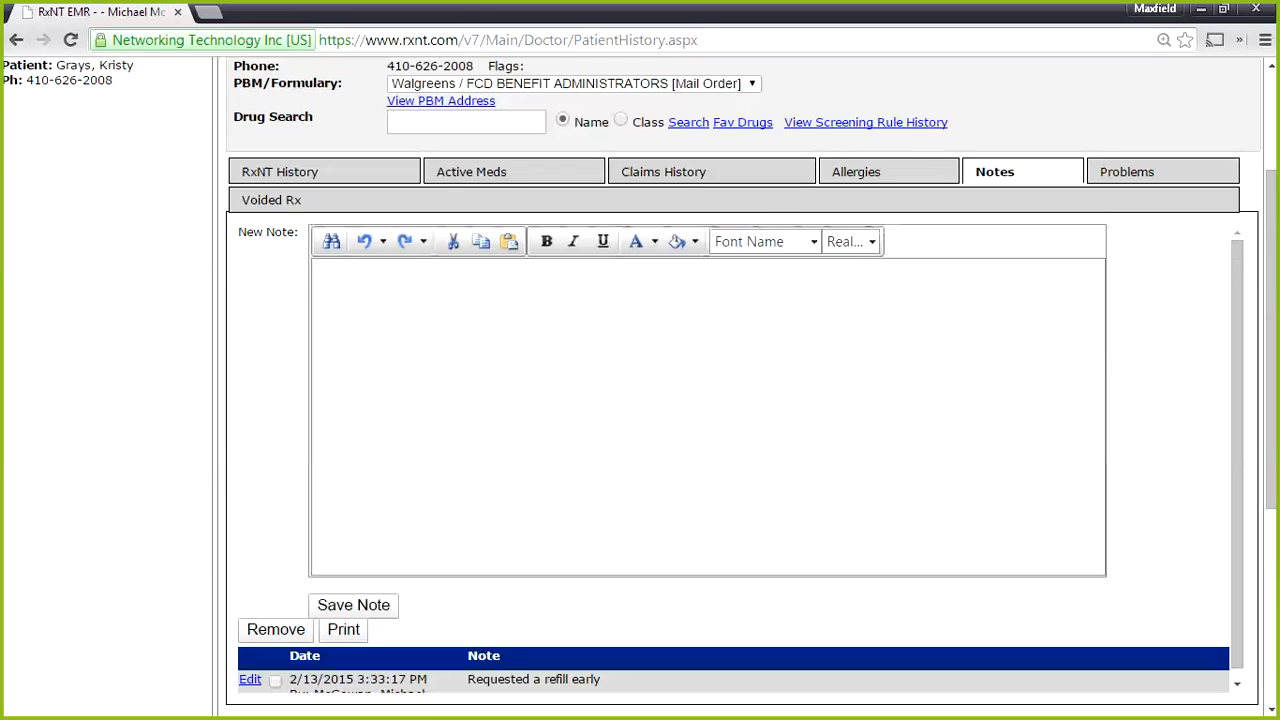
# Step: Start adding a diagnosis to the patient's problems and search by ICD9 code for 268.9
pyautogui.click(1127, 171)
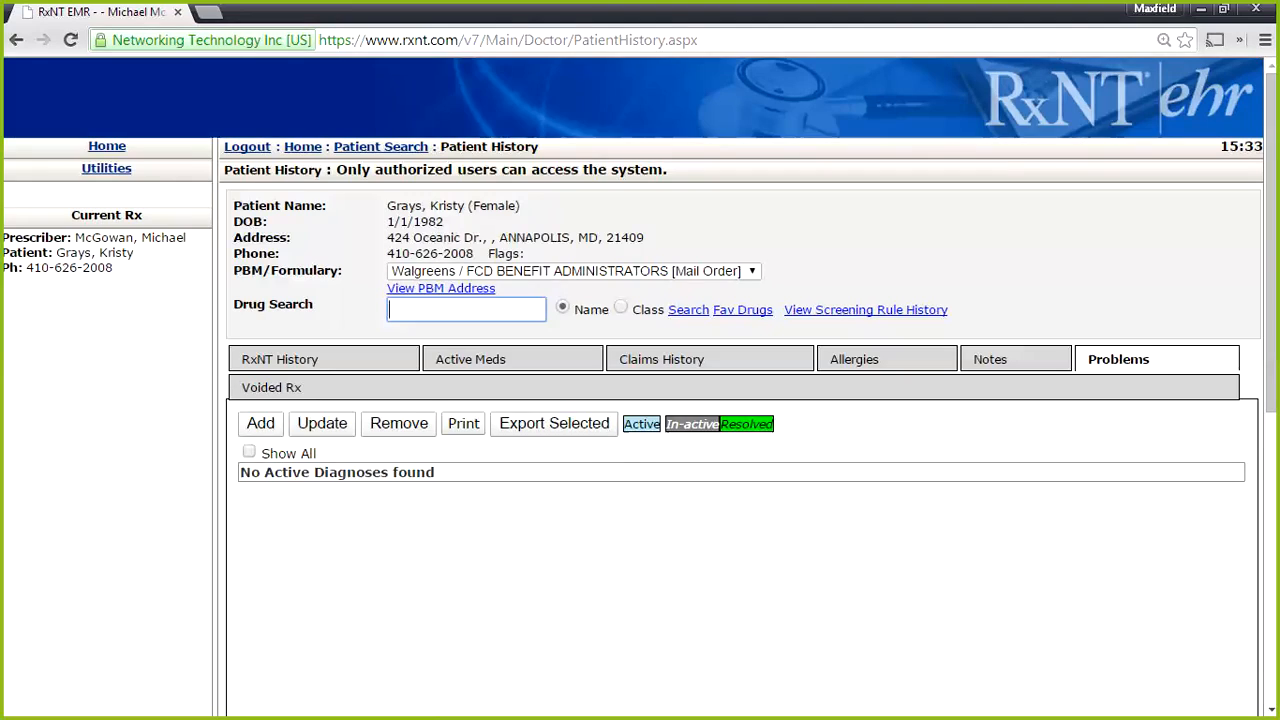
pyautogui.click(260, 423)
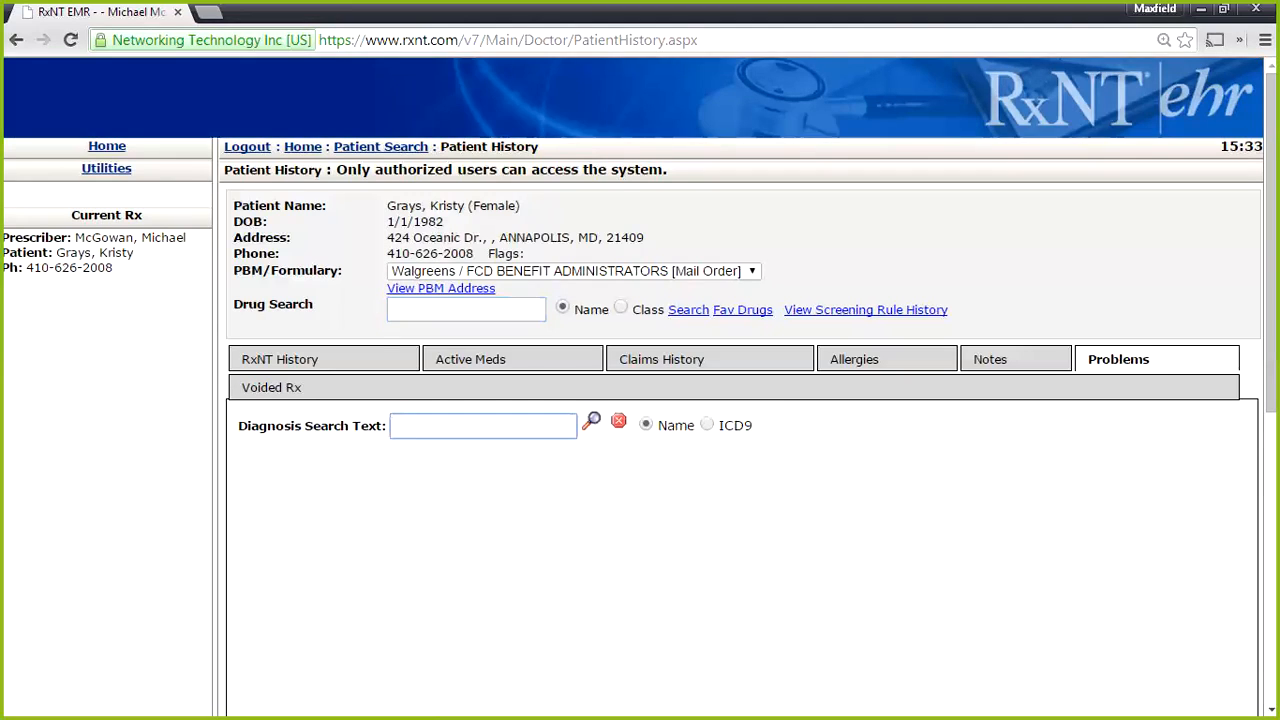
pyautogui.click(707, 425)
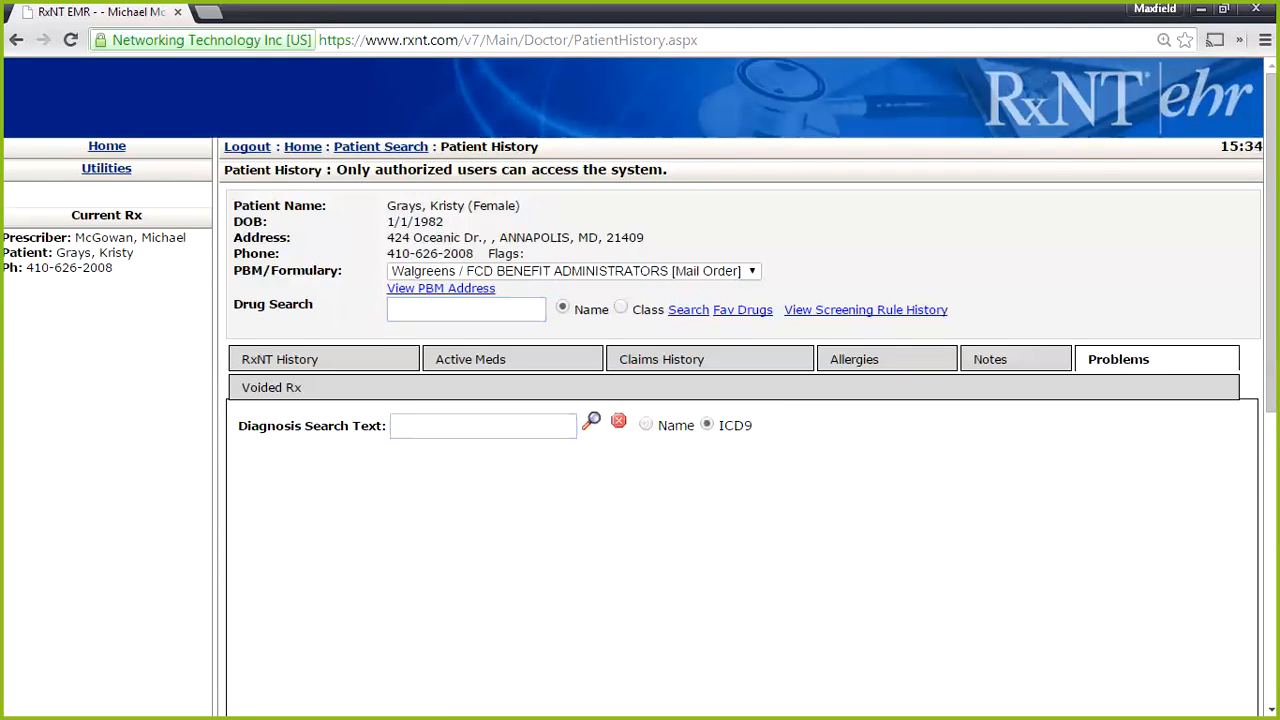
pyautogui.write('268.')
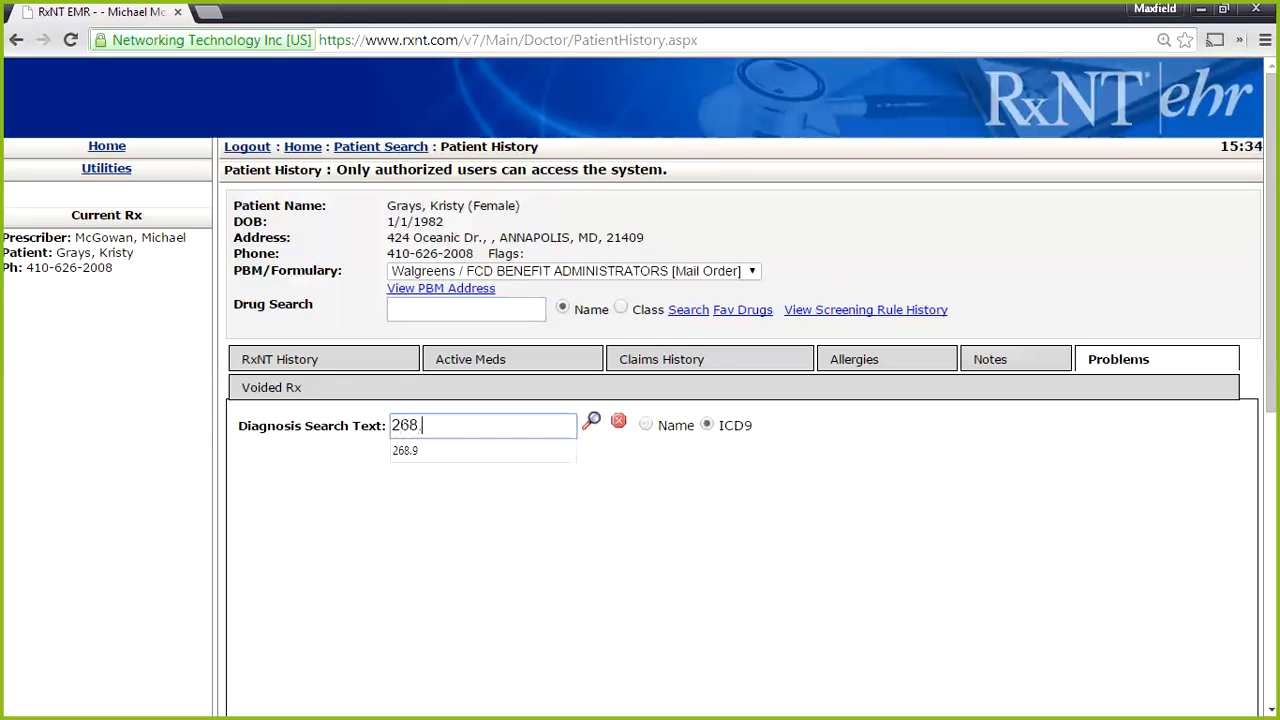
pyautogui.write('9')
pyautogui.press('Return')
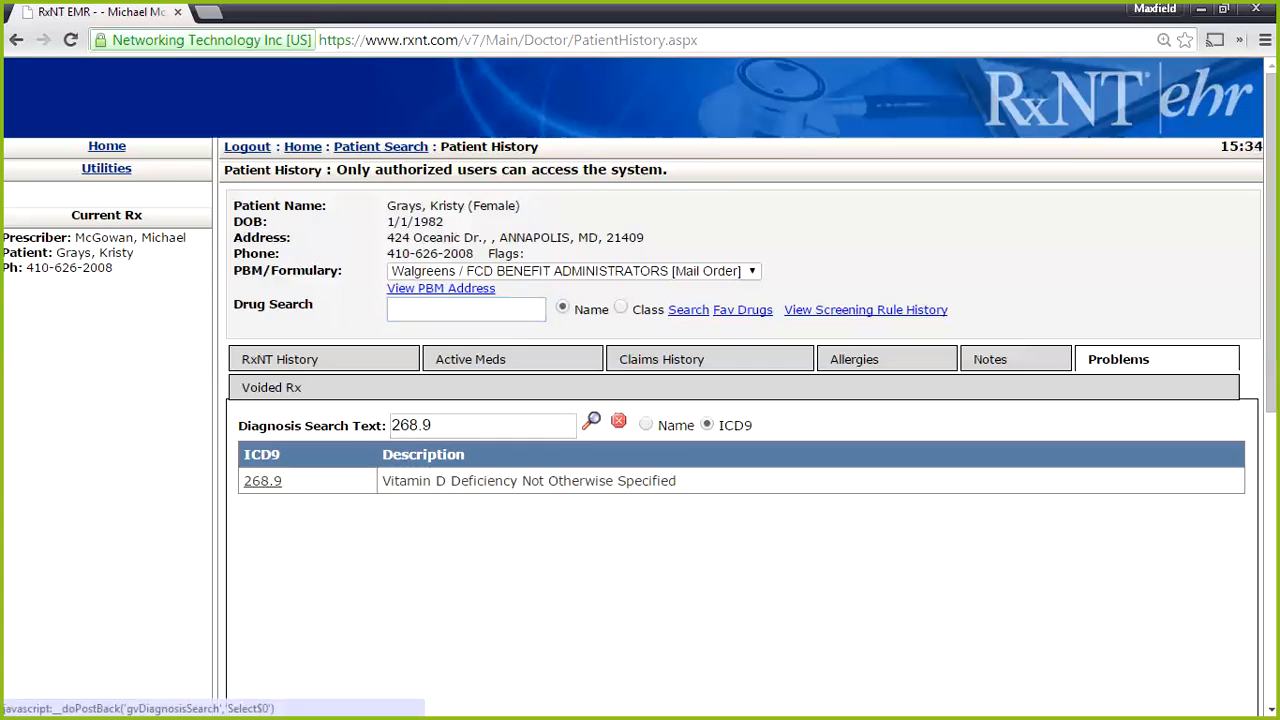
# Step: Add the Vitamin D Deficiency Not Otherwise Specified diagnosis to the patient's problems with severity Mild
pyautogui.click(262, 481)
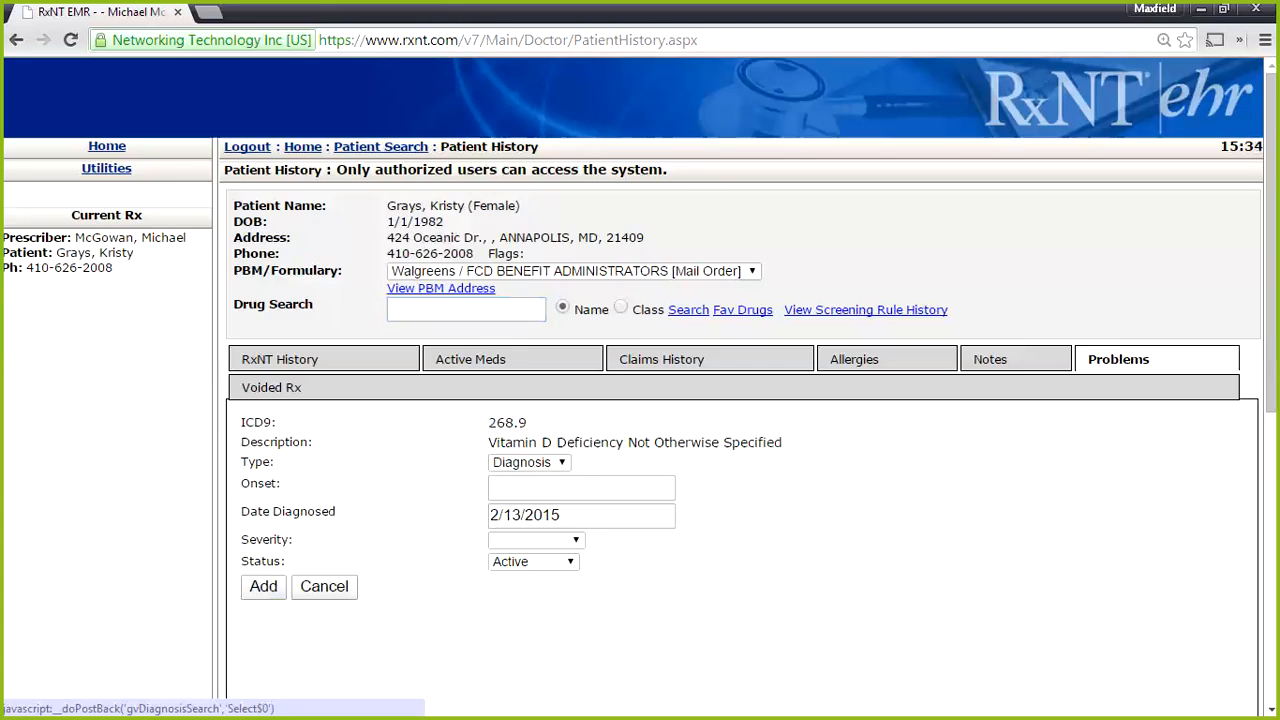
pyautogui.click(540, 540)
pyautogui.click(524, 571)
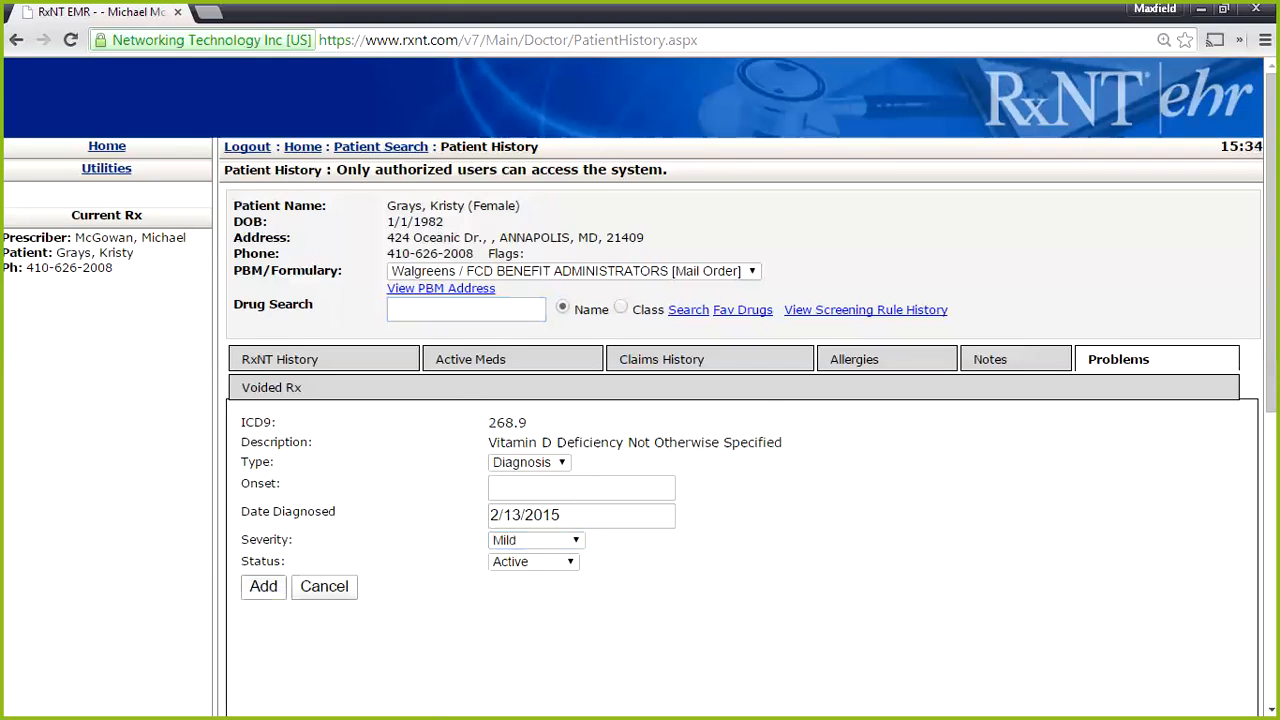
pyautogui.click(264, 587)
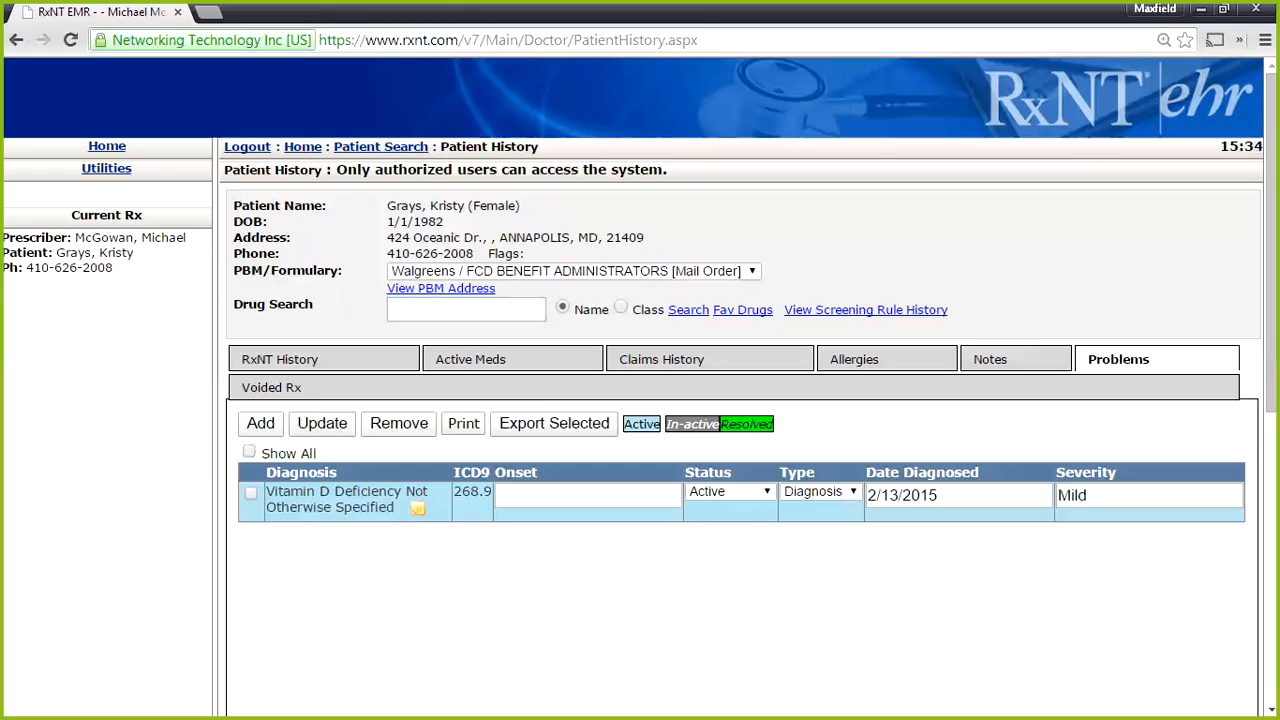
# Step: Search for the prescription drug by name using "biax" in the patient's drug search
pyautogui.click(466, 310)
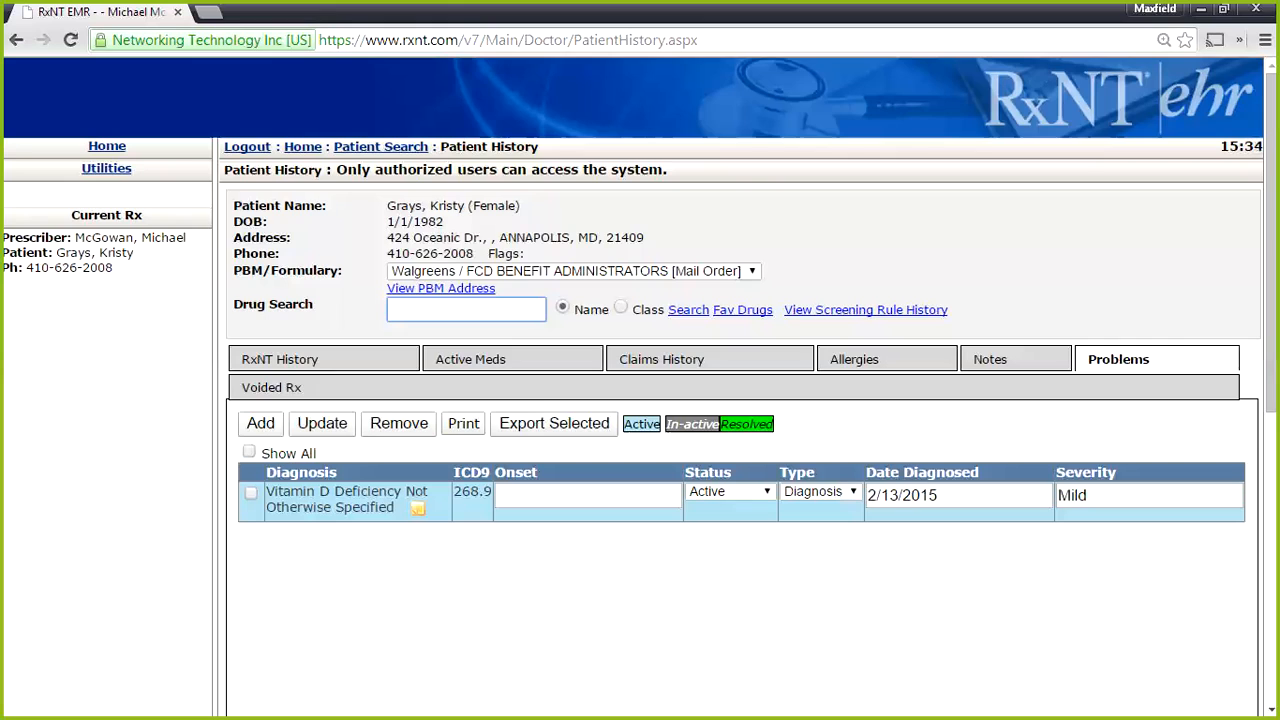
pyautogui.write('b')
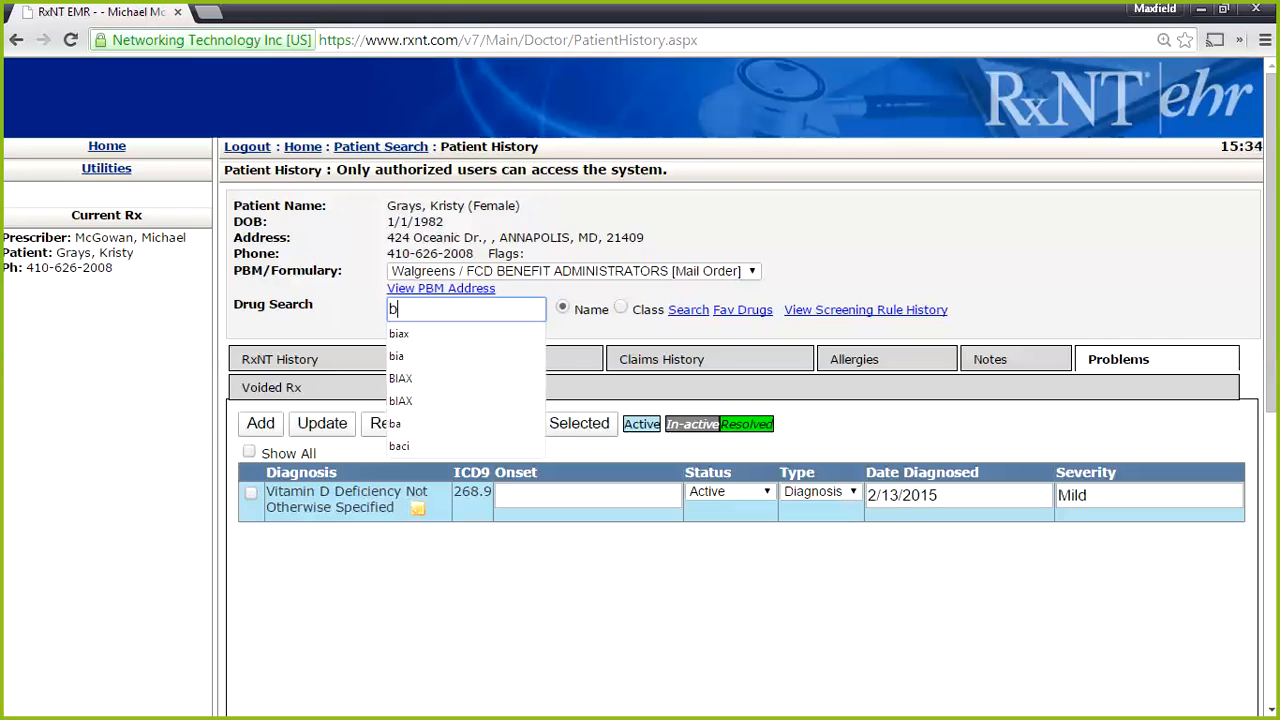
pyautogui.write('iax')
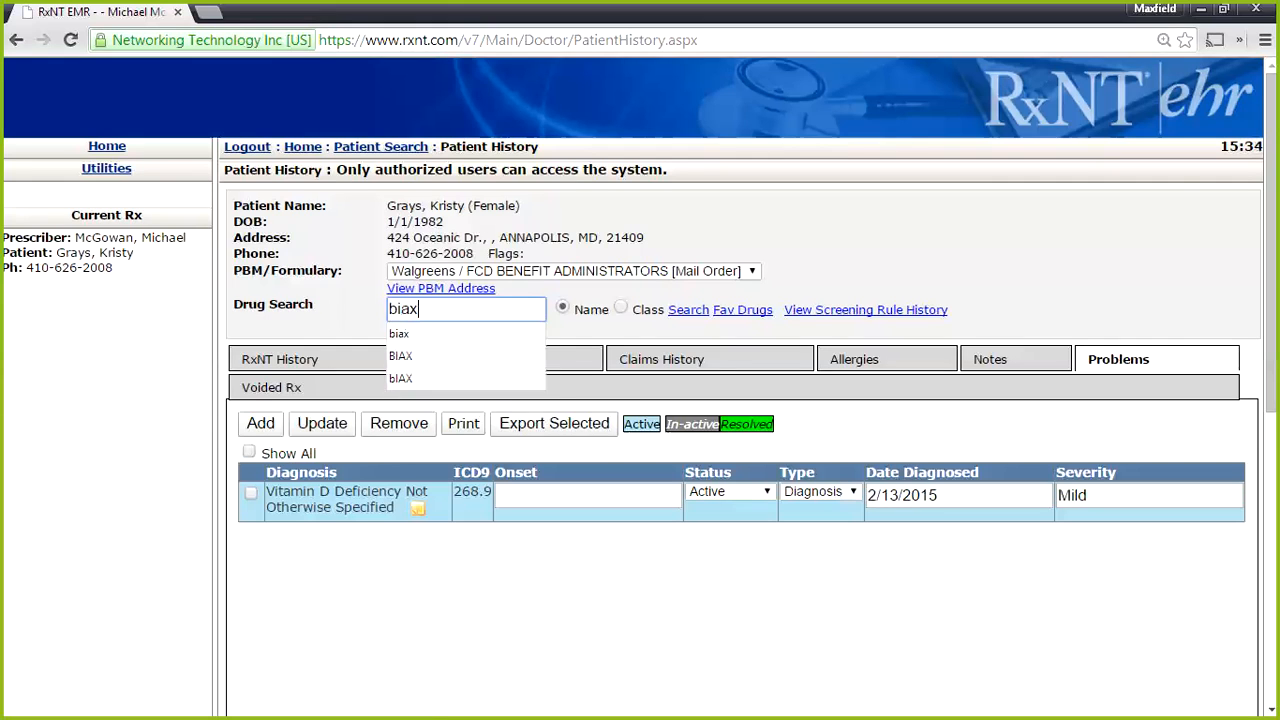
pyautogui.press('Return')
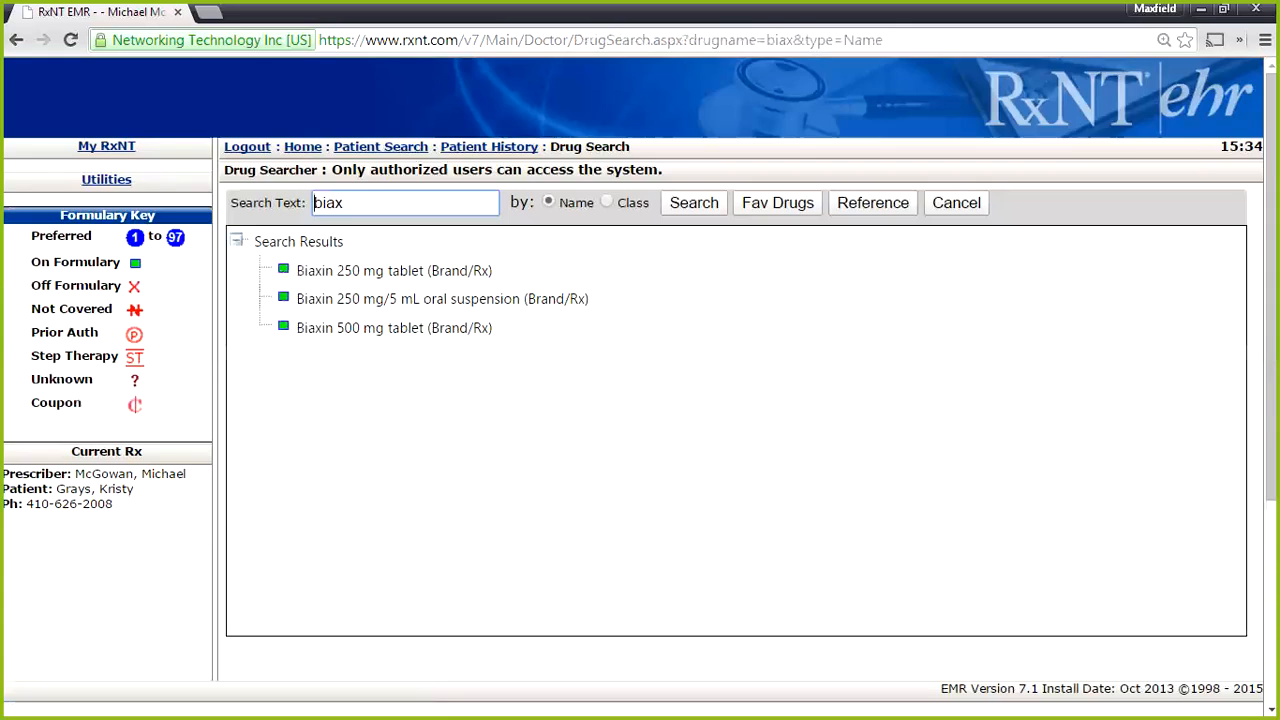
pyautogui.press('Up')
pyautogui.press('Up')
pyautogui.press('Up')
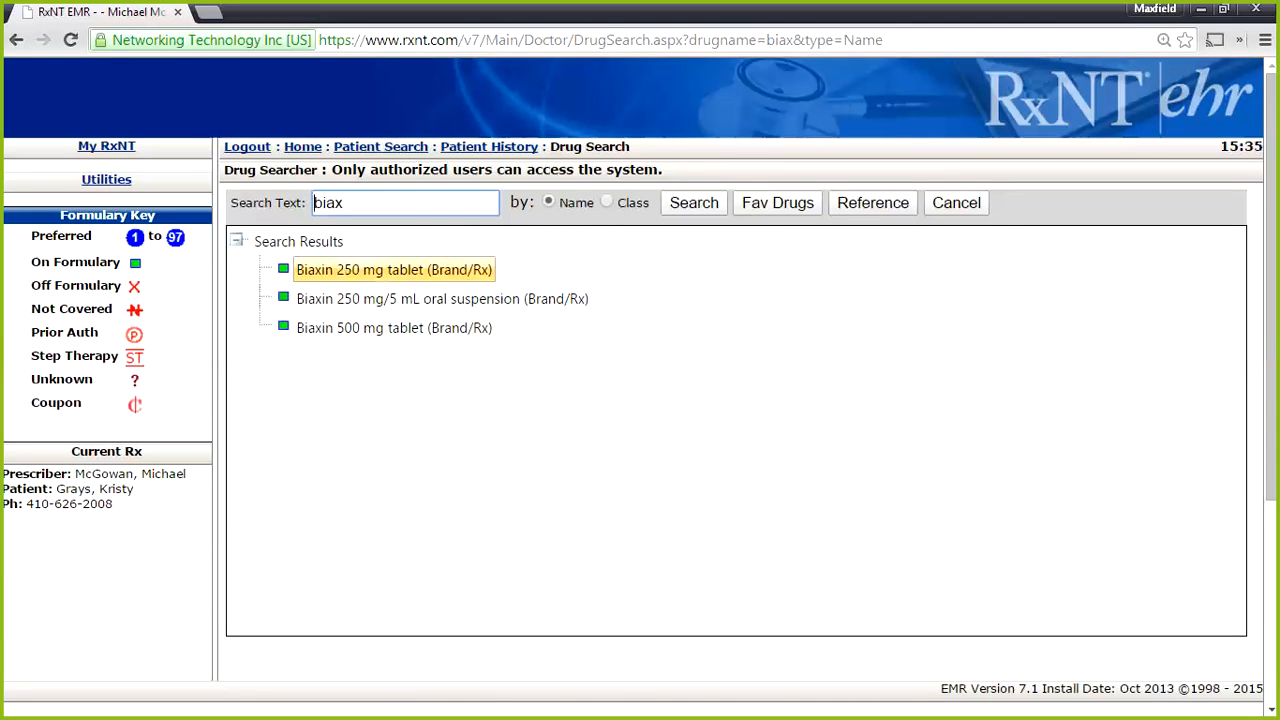
pyautogui.press('Up')
pyautogui.press('Up')
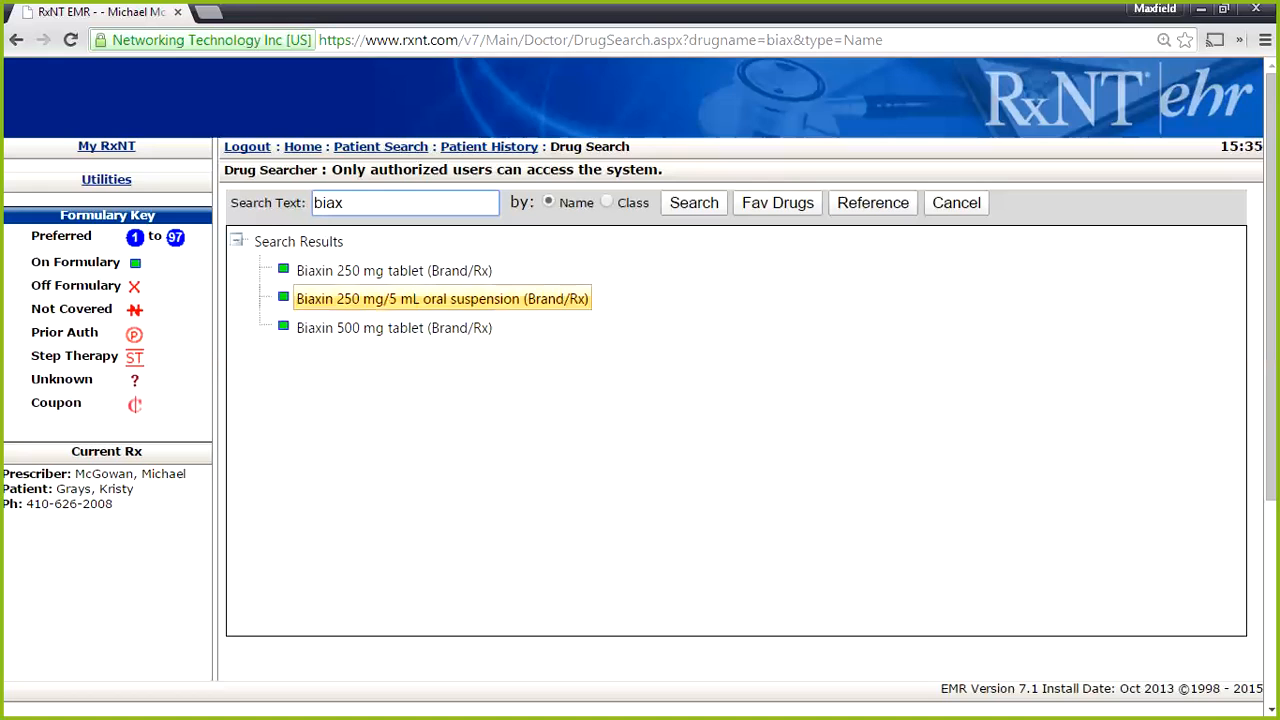
pyautogui.click(394, 327)
# Step: Search the drugs by name using "azith" and select the azithromycin 250 mg tablet (Generic/Rx)
pyautogui.moveTo(360, 203); pyautogui.dragTo(312, 203)
pyautogui.write('azith')
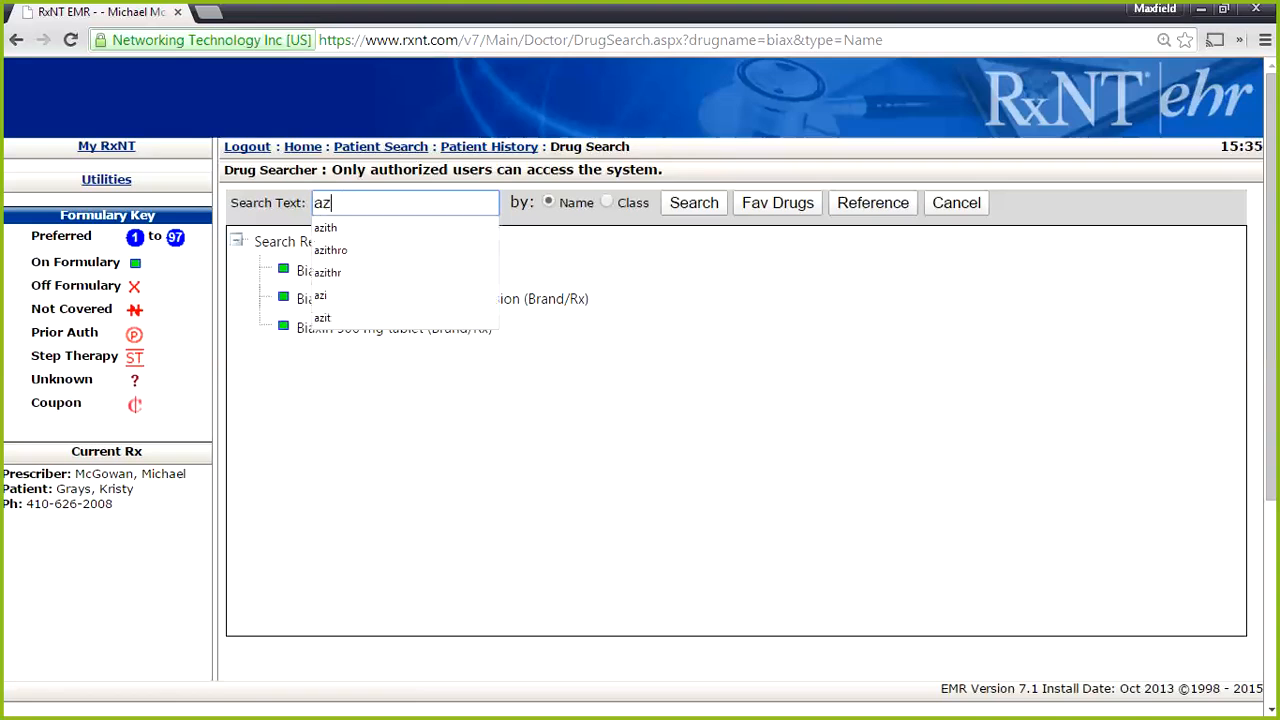
pyautogui.press('Return')
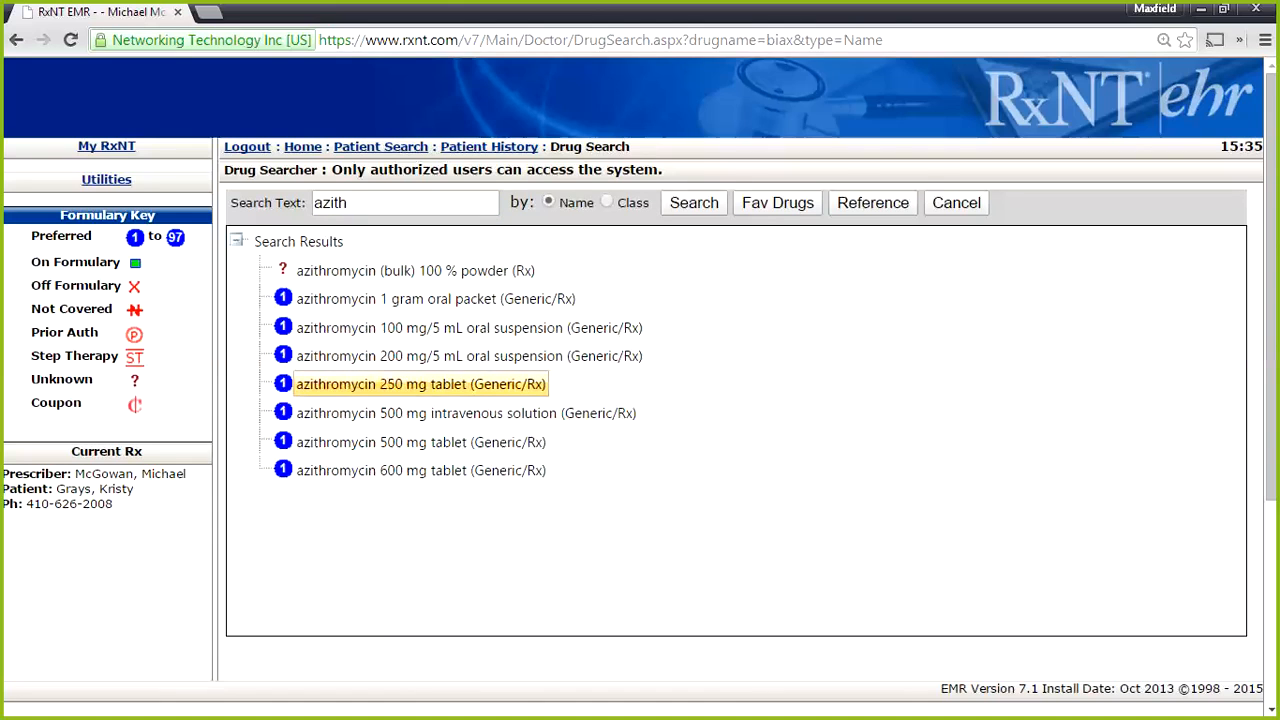
pyautogui.click(420, 384)
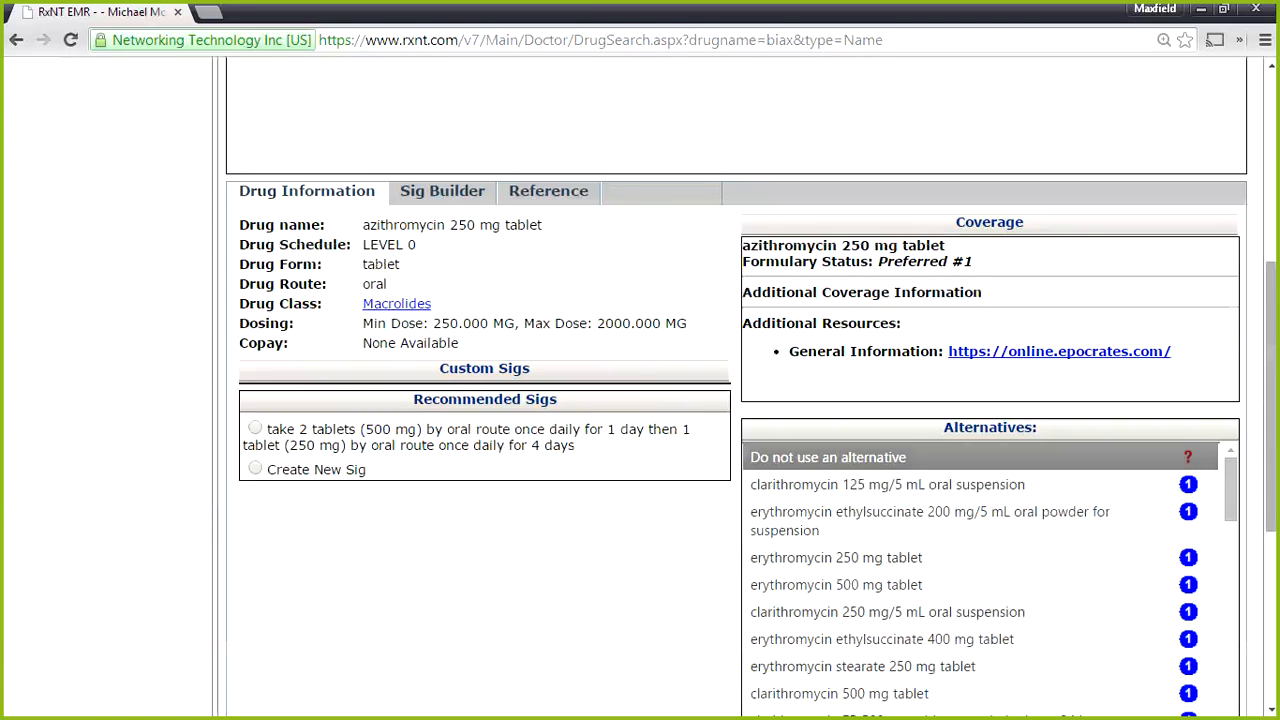
# Step: Examine the coverage details and alternatives for azithromycin 250 mg tablet, look over the Sig Builder, and return to the drug information
pyautogui.scroll(-1, 751, 415)
pyautogui.moveTo(1271, 430); pyautogui.dragTo(1271, 428)
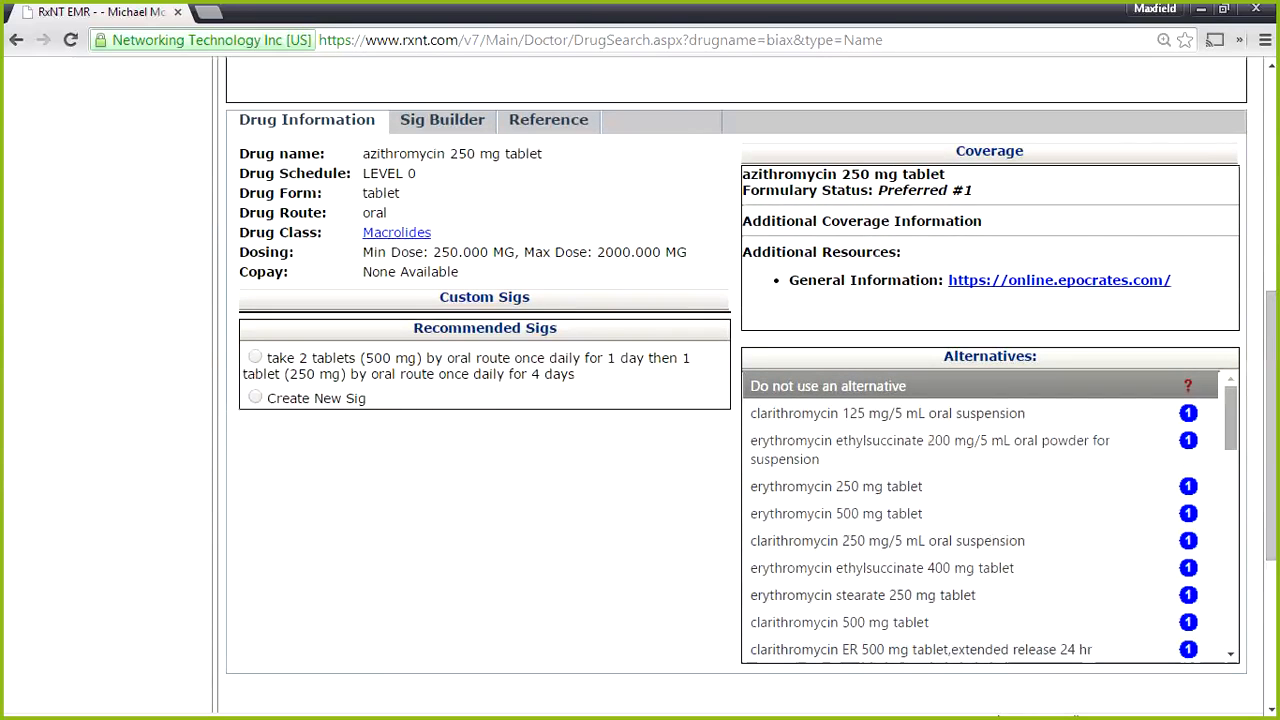
pyautogui.scroll(-5, 990, 515)
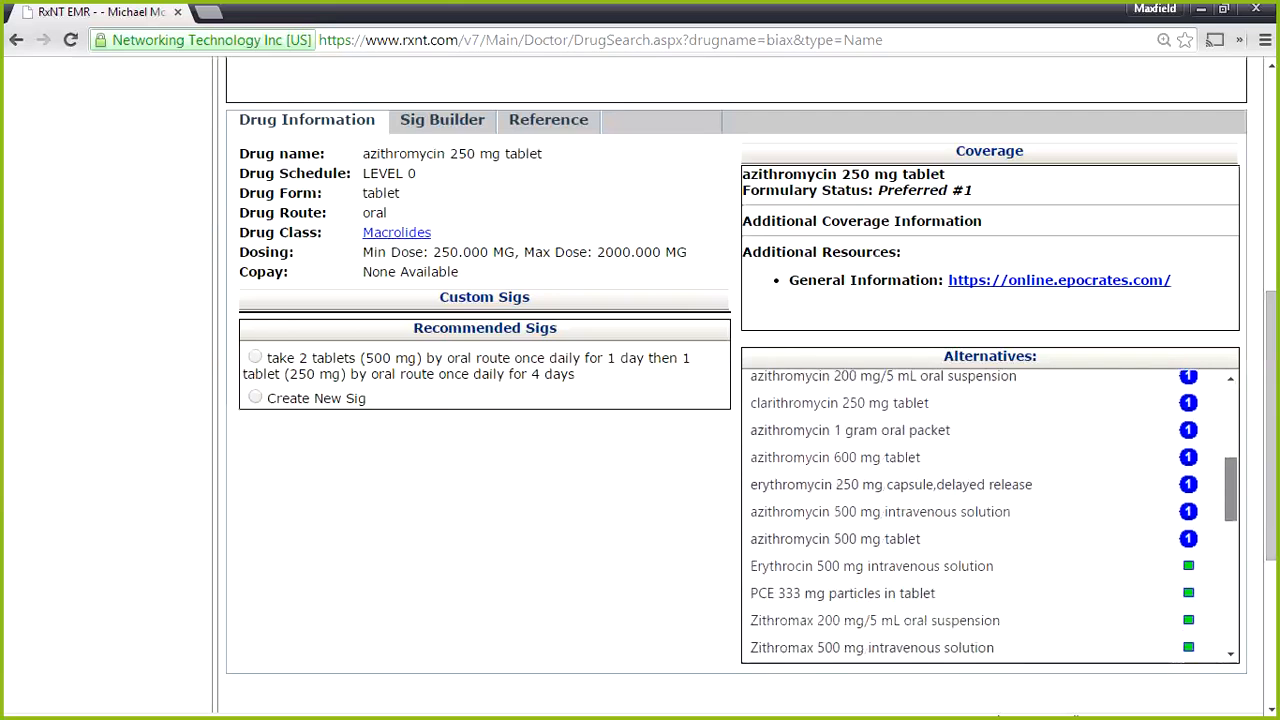
pyautogui.scroll(-5, 994, 517)
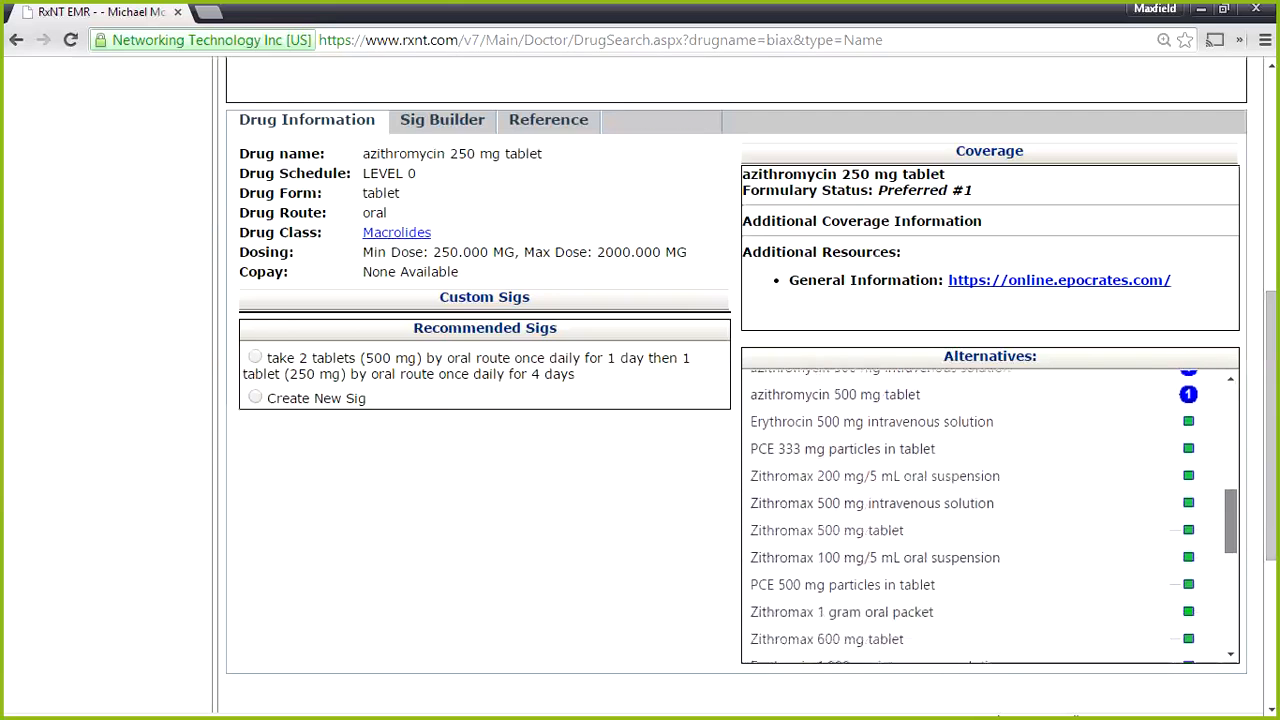
pyautogui.scroll(-1, 990, 515)
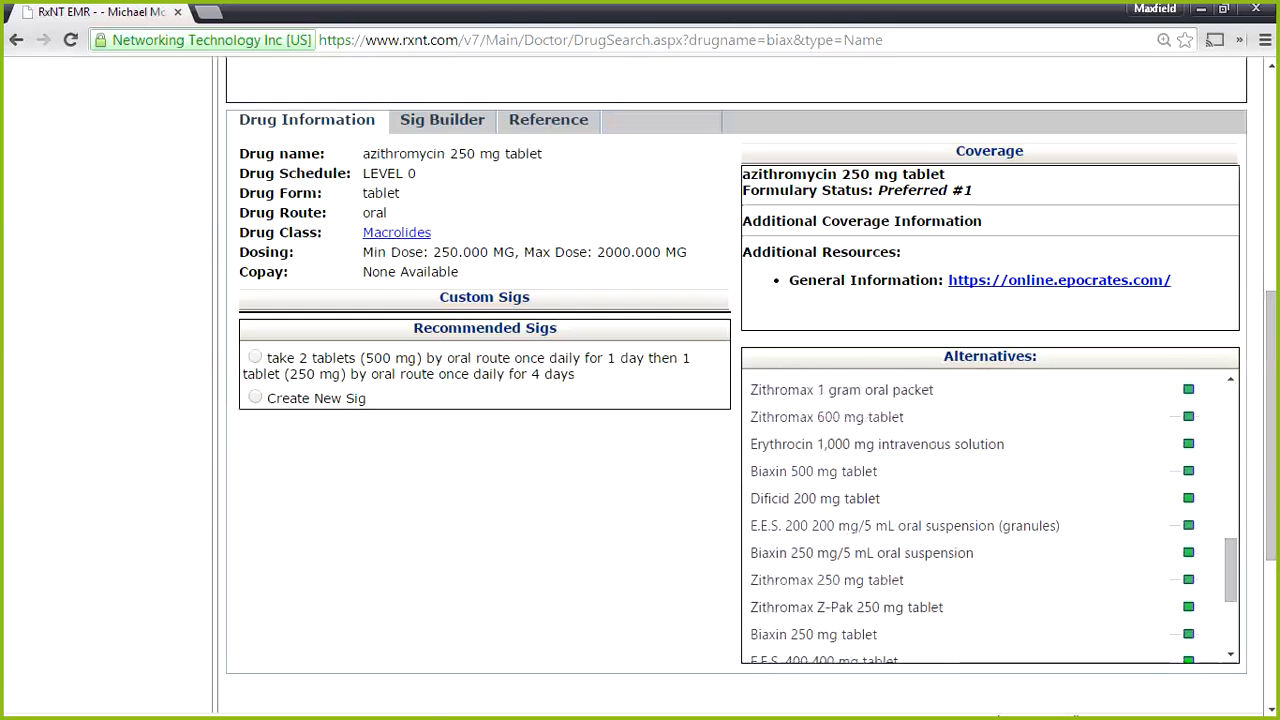
pyautogui.scroll(1, 736, 400)
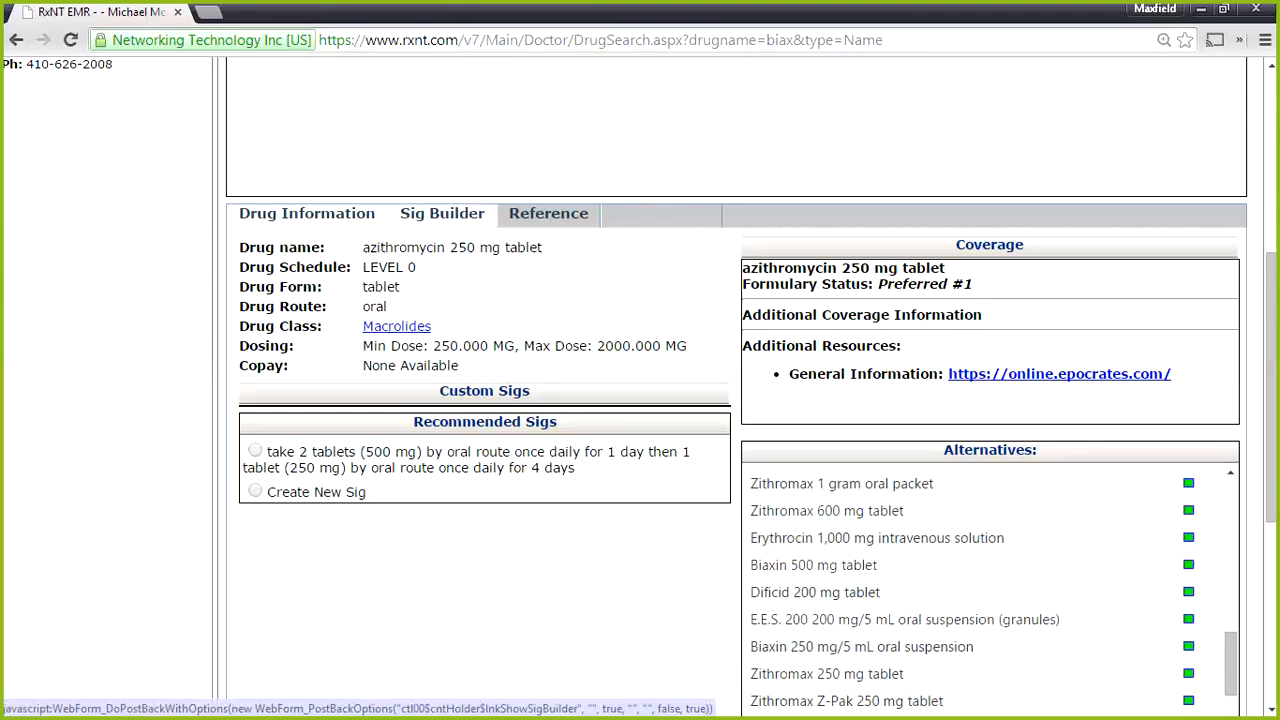
pyautogui.click(442, 213)
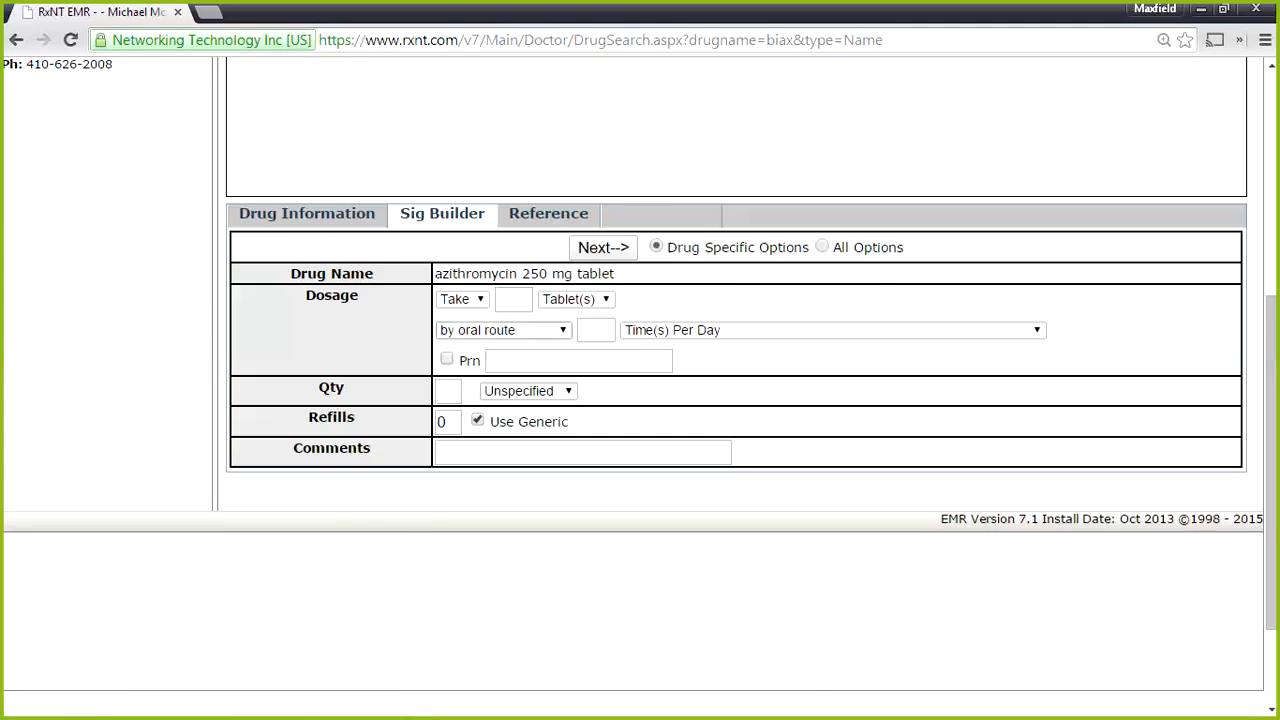
pyautogui.click(312, 215)
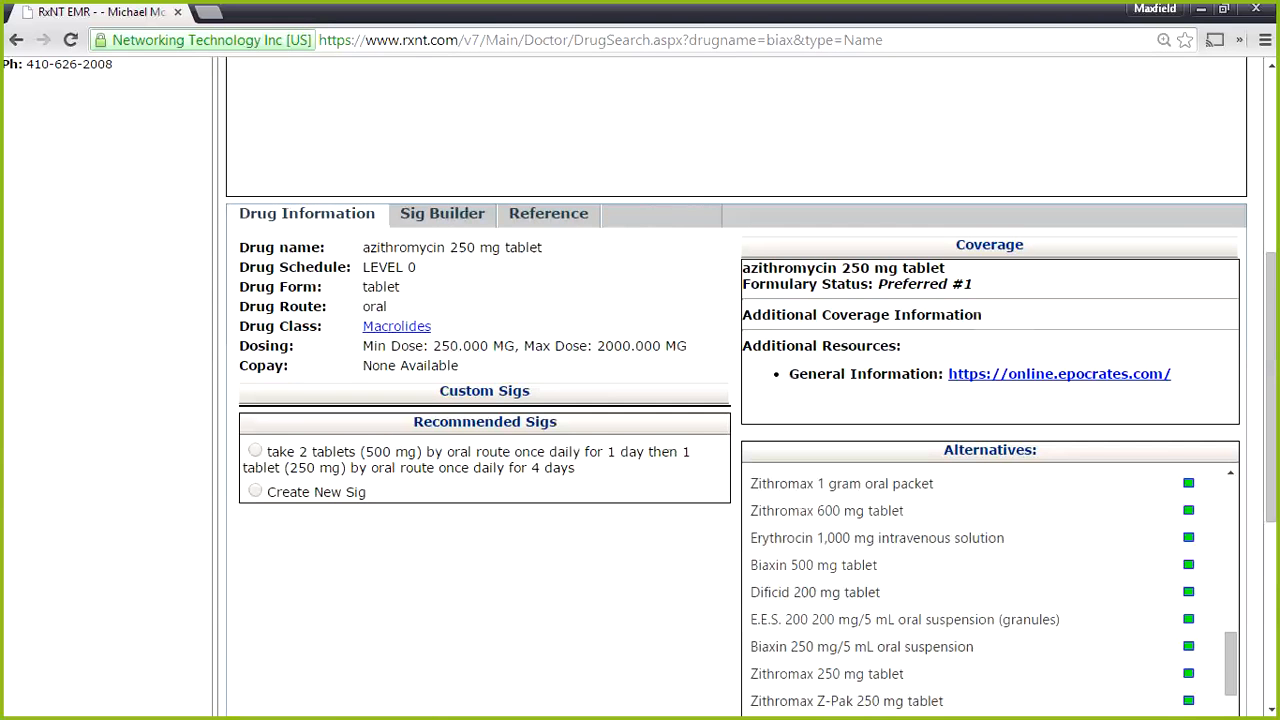
# Step: Read the azithromycin Patient Education Monograph, examine the allergy and drug interaction warnings, and return to the drug information
pyautogui.click(548, 213)
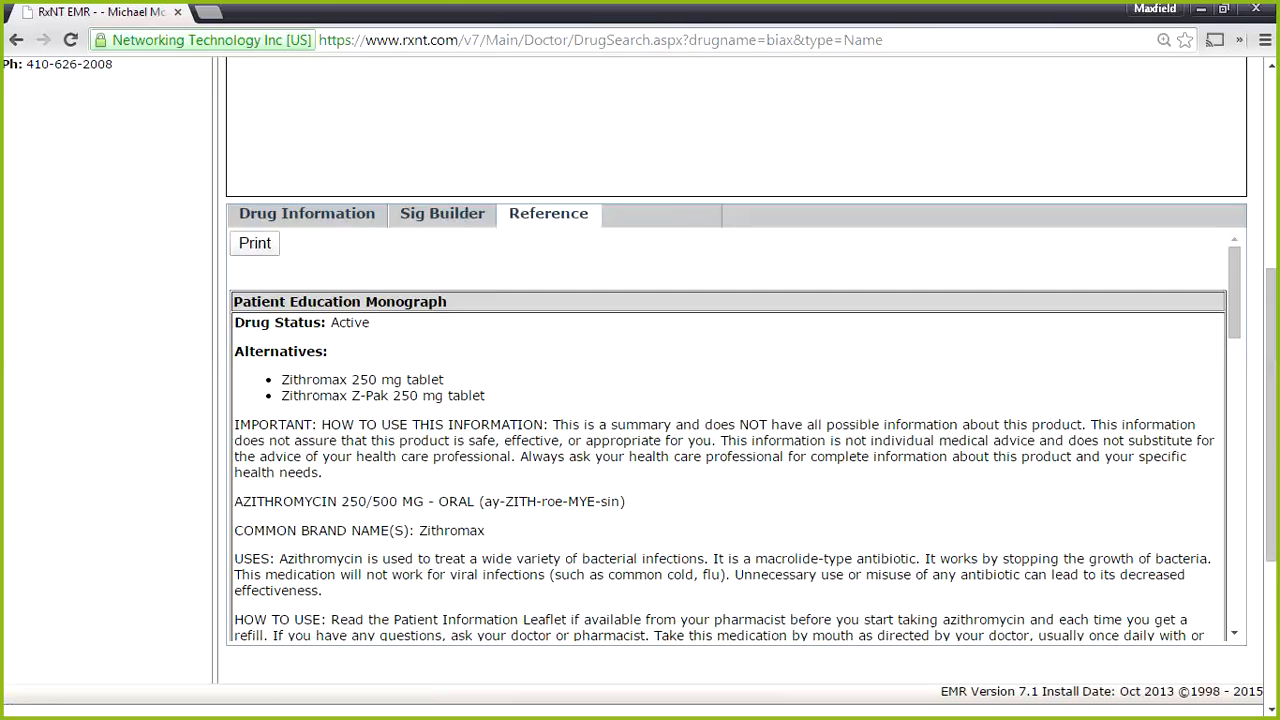
pyautogui.scroll(-8, 728, 436)
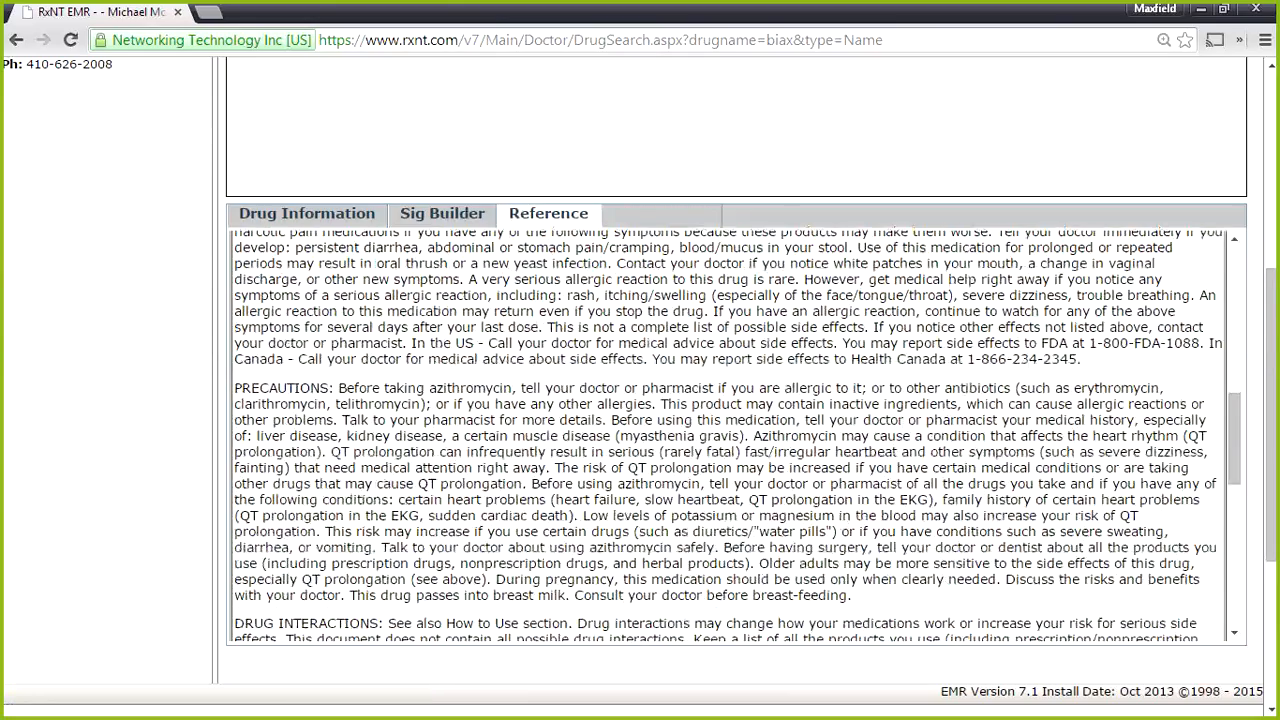
pyautogui.scroll(7, 728, 436)
pyautogui.scroll(2, 728, 436)
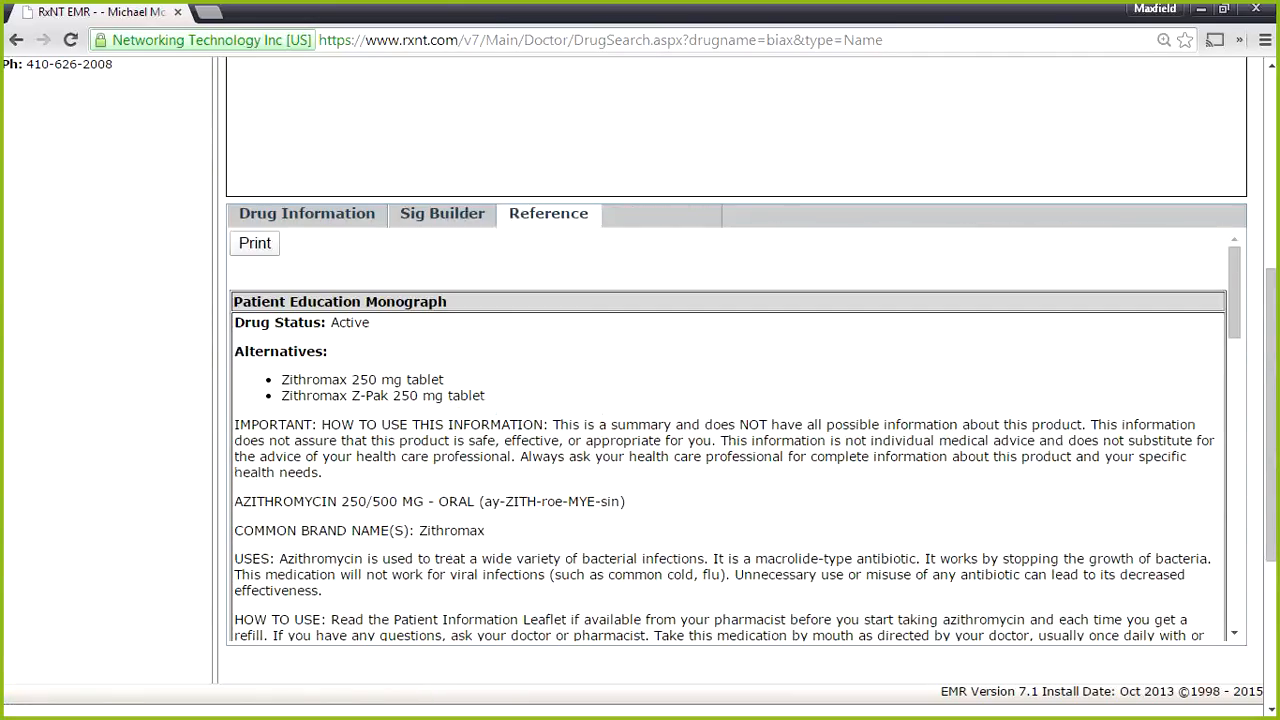
pyautogui.click(661, 213)
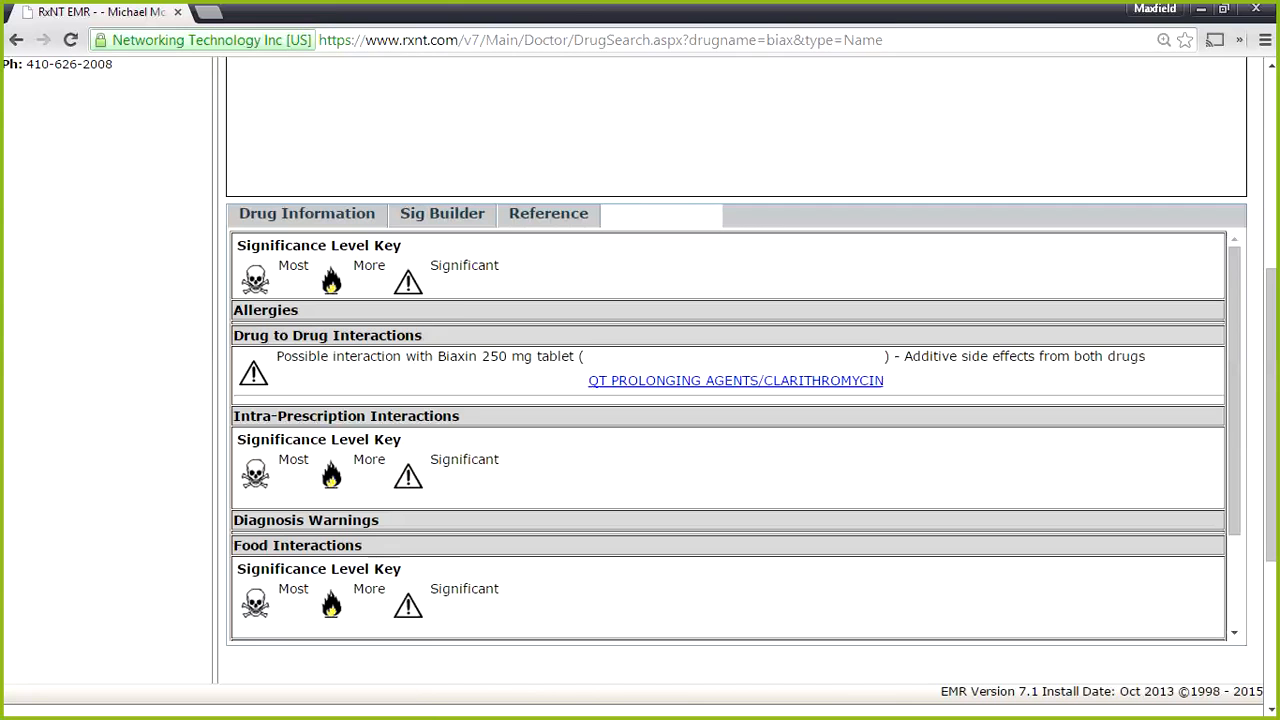
pyautogui.click(307, 213)
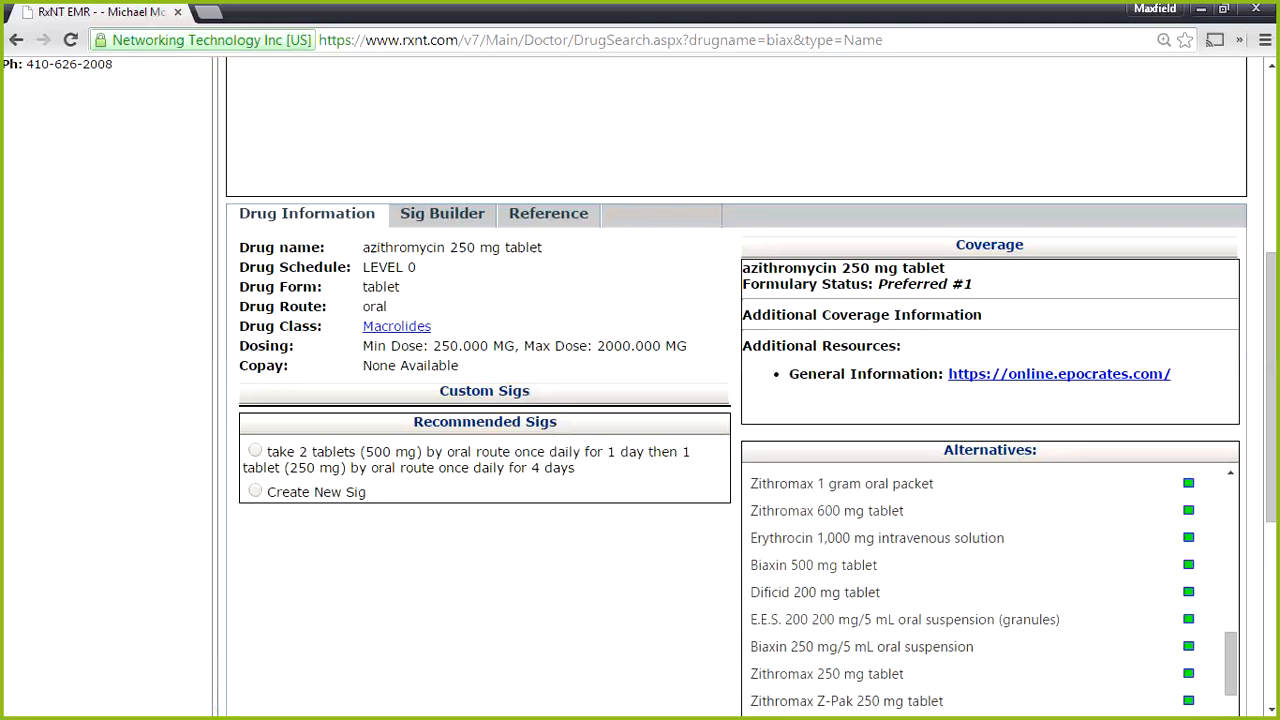
# Step: Create a new sig for azithromycin 250 mg tablet with dosage 1 tab daily, quantity 10 Tablets and 0 refills
pyautogui.click(256, 491)
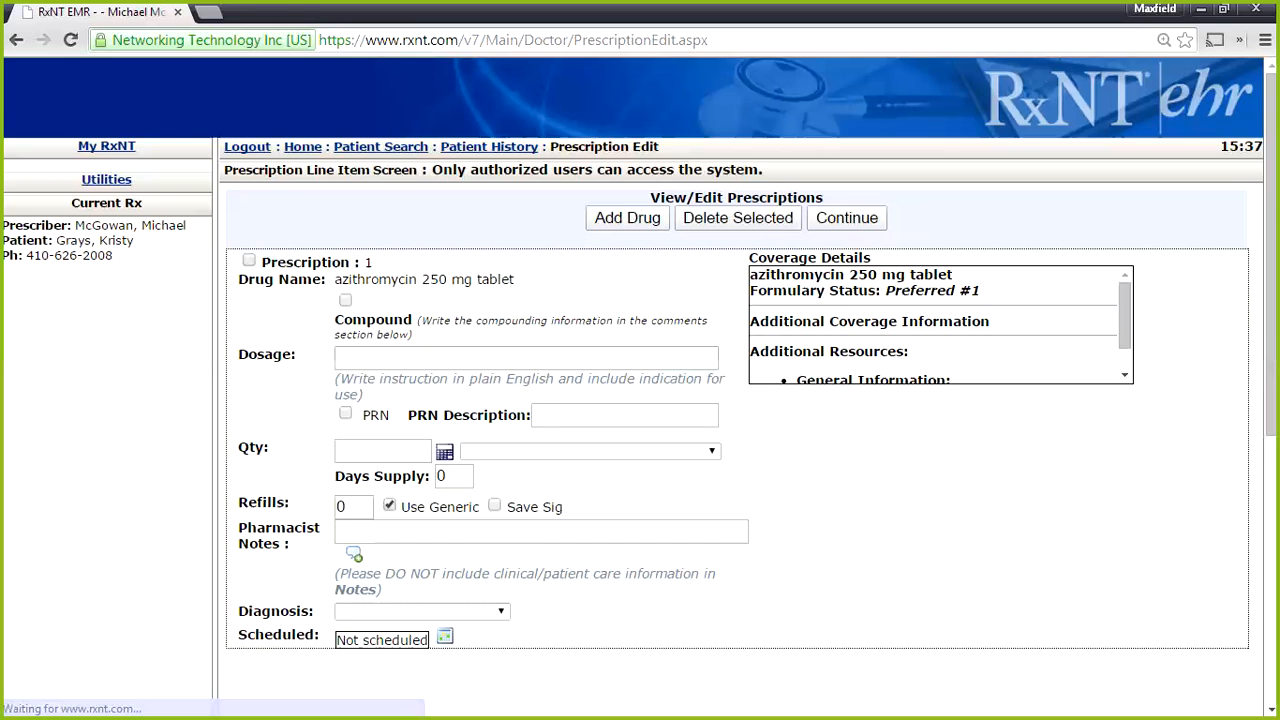
pyautogui.write('1')
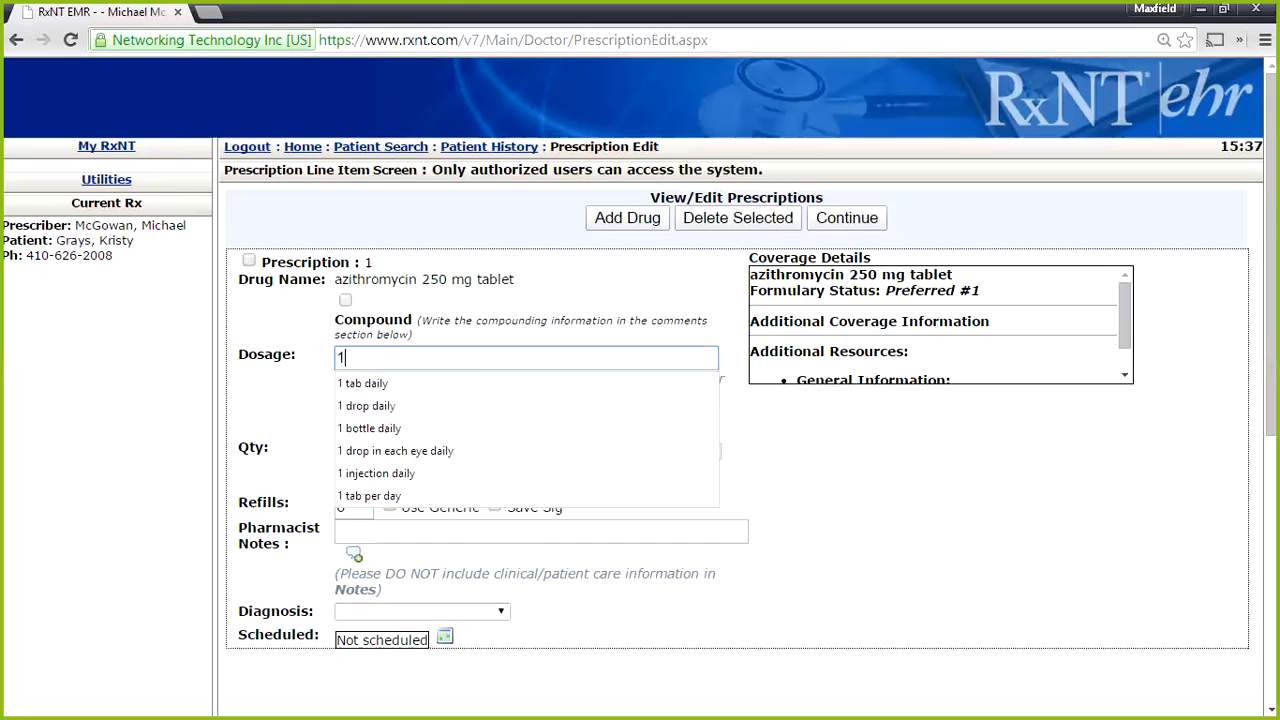
pyautogui.press('Down')
pyautogui.press('Return')
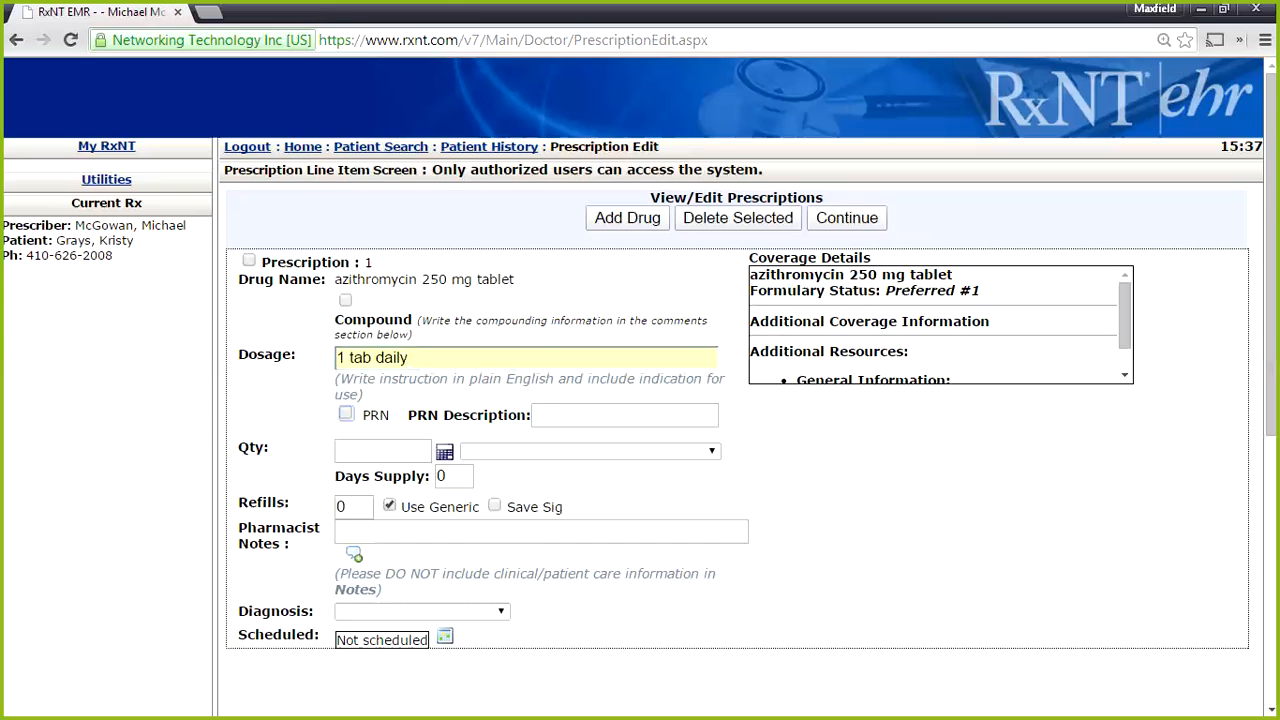
pyautogui.press('Tab')
pyautogui.write('10')
pyautogui.press('Tab')
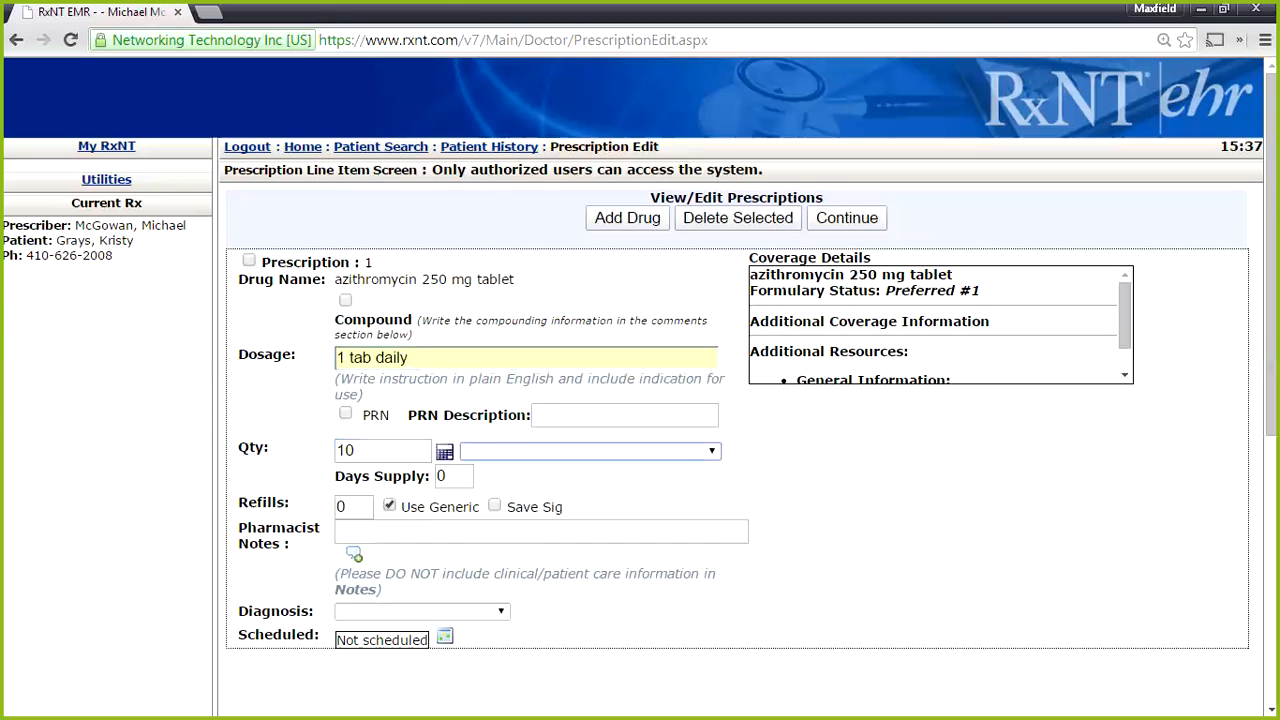
pyautogui.write('tablet')
pyautogui.press('Tab')
pyautogui.write('0')
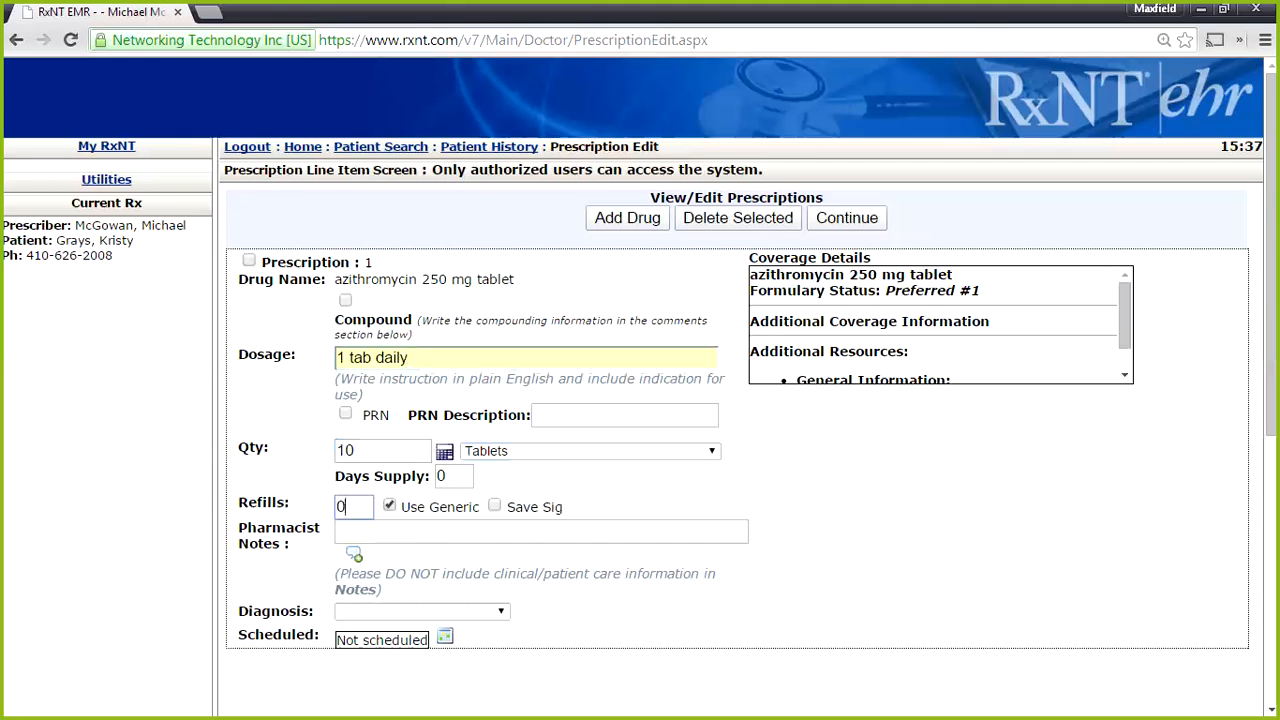
# Step: Examine the prescription's Pharmacist Notes field and the available diagnosis choices, leaving both empty
pyautogui.click(540, 532)
pyautogui.scroll(-2, 640, 400)
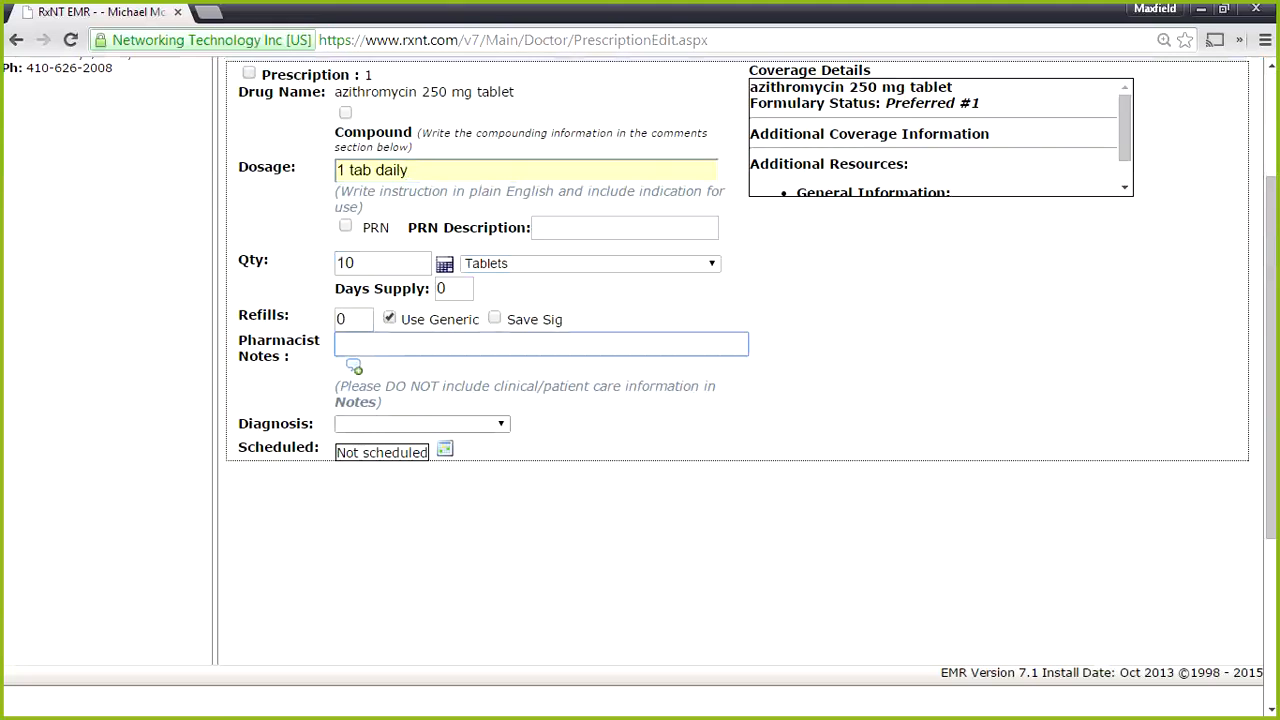
pyautogui.click(501, 424)
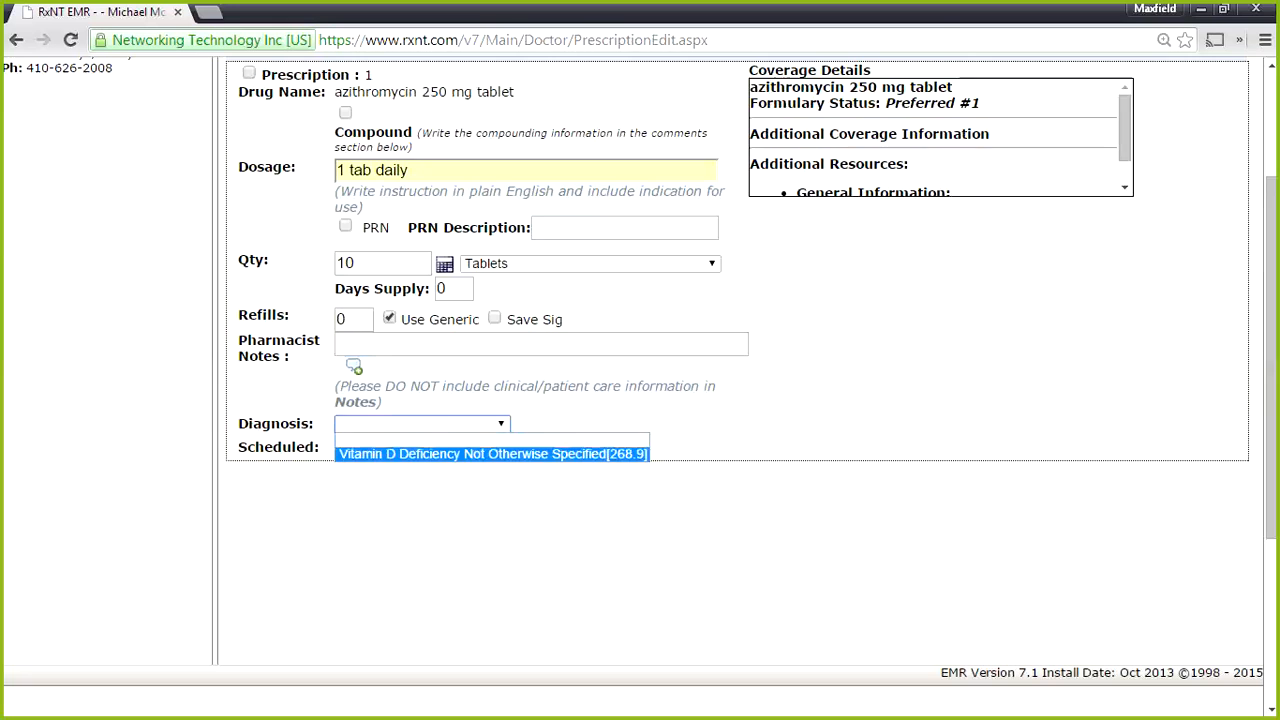
pyautogui.press('Escape')
pyautogui.scroll(1, 740, 300)
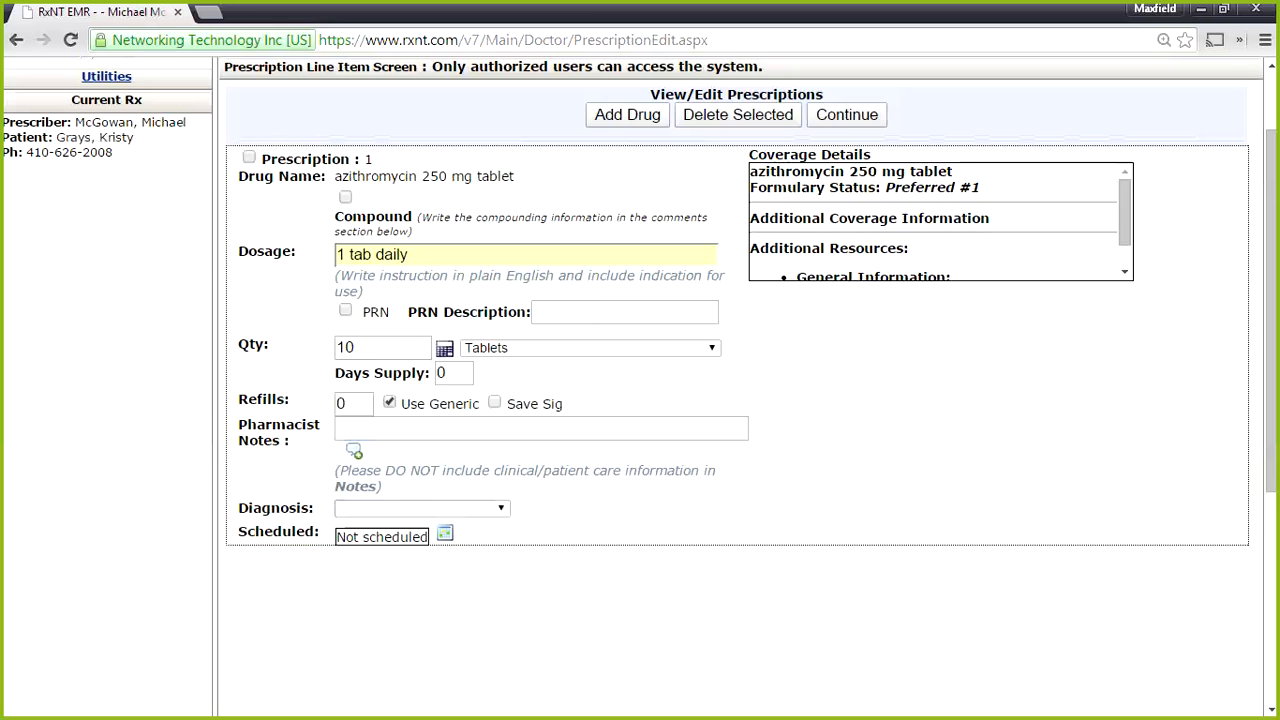
pyautogui.scroll(1, 740, 380)
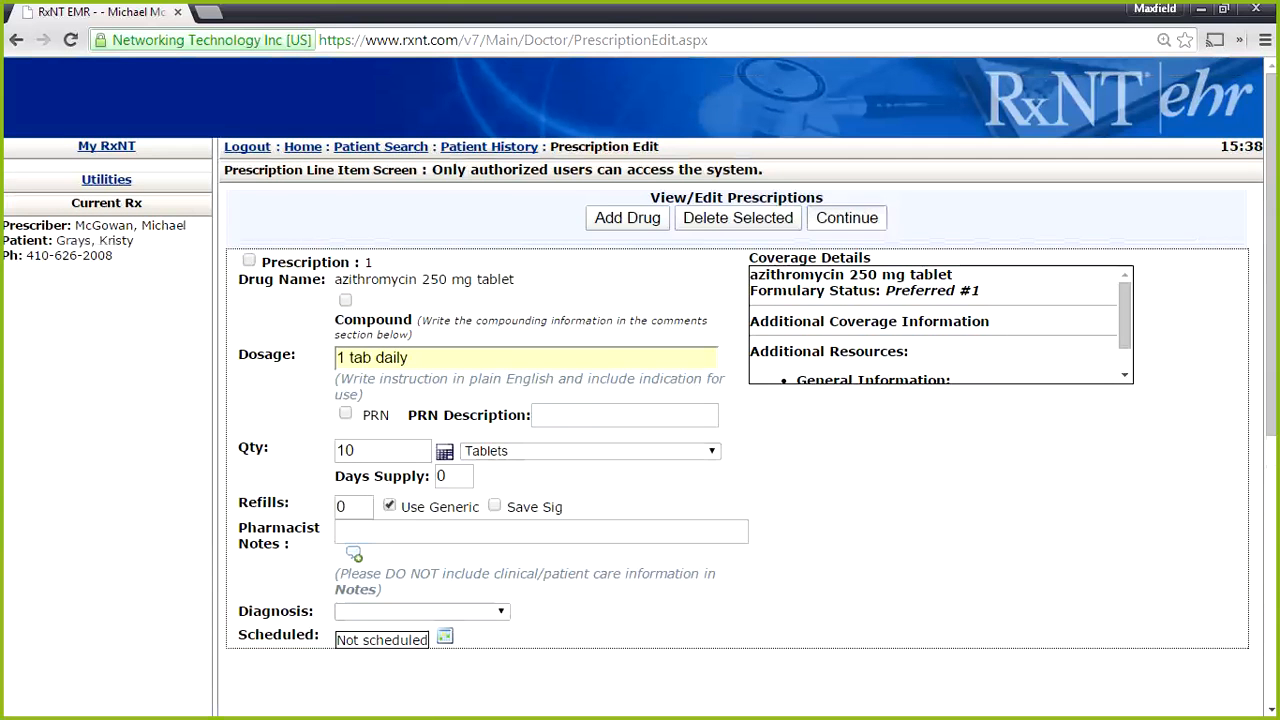
# Step: Continue to choosing a pharmacy and search for pharmacies with state No State and zip 21409
pyautogui.click(847, 218)
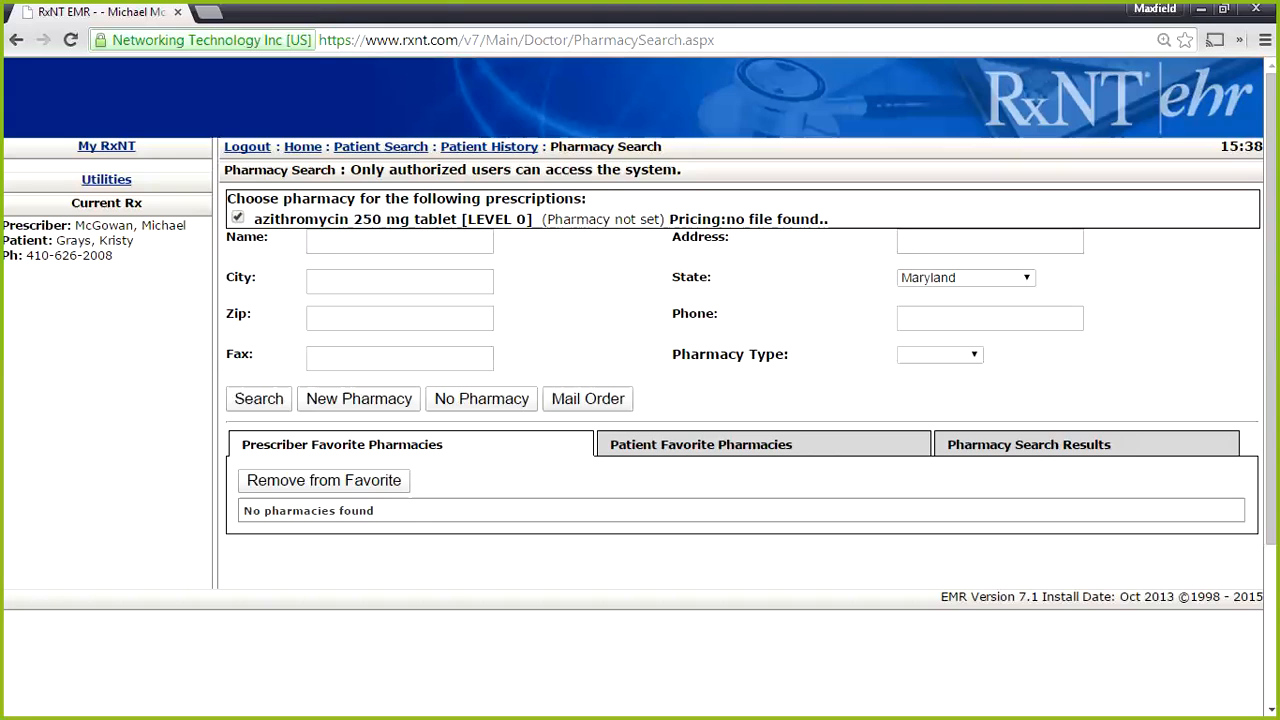
pyautogui.click(966, 278)
pyautogui.scroll(1, 958, 337)
pyautogui.click(930, 295)
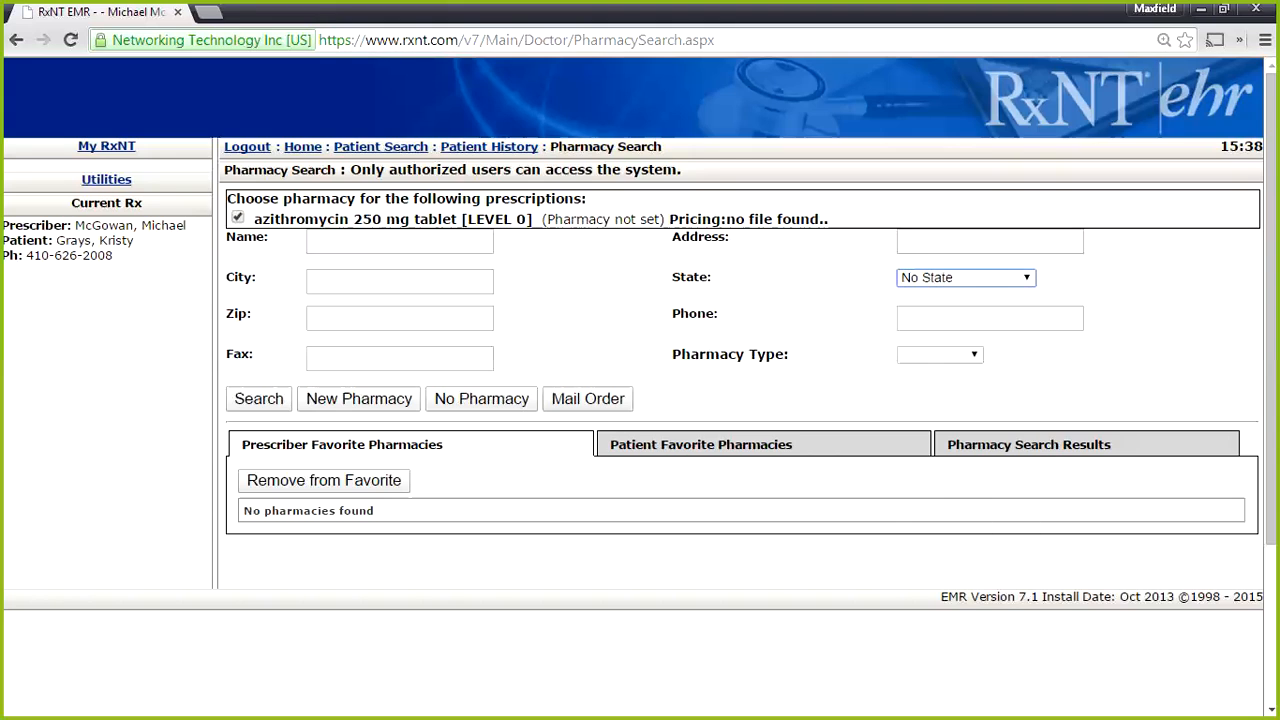
pyautogui.click(384, 318)
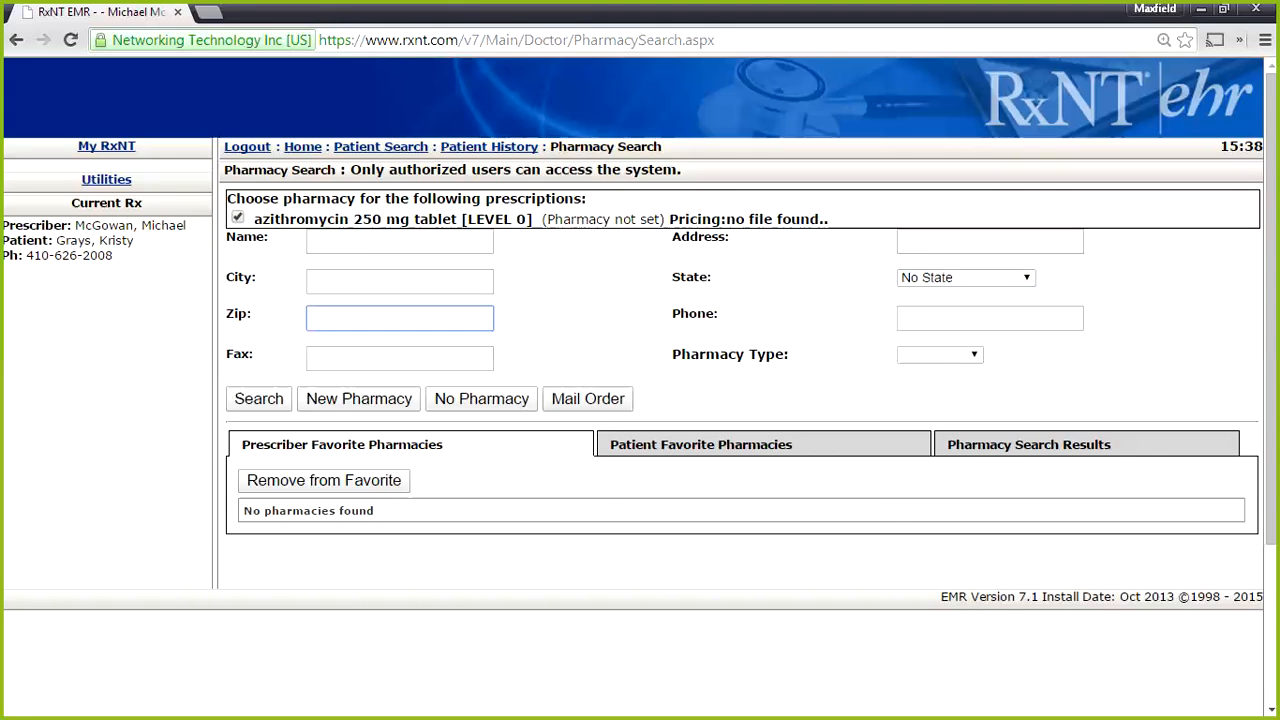
pyautogui.write('21409')
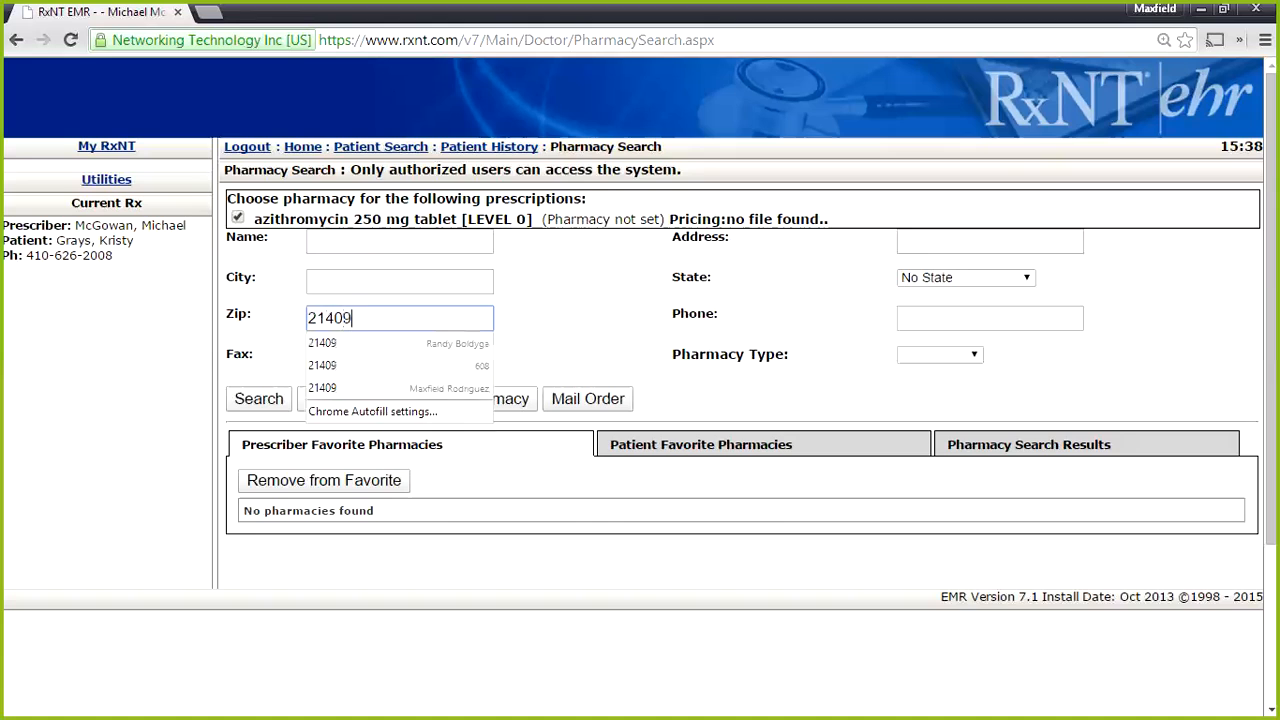
pyautogui.press('Return')
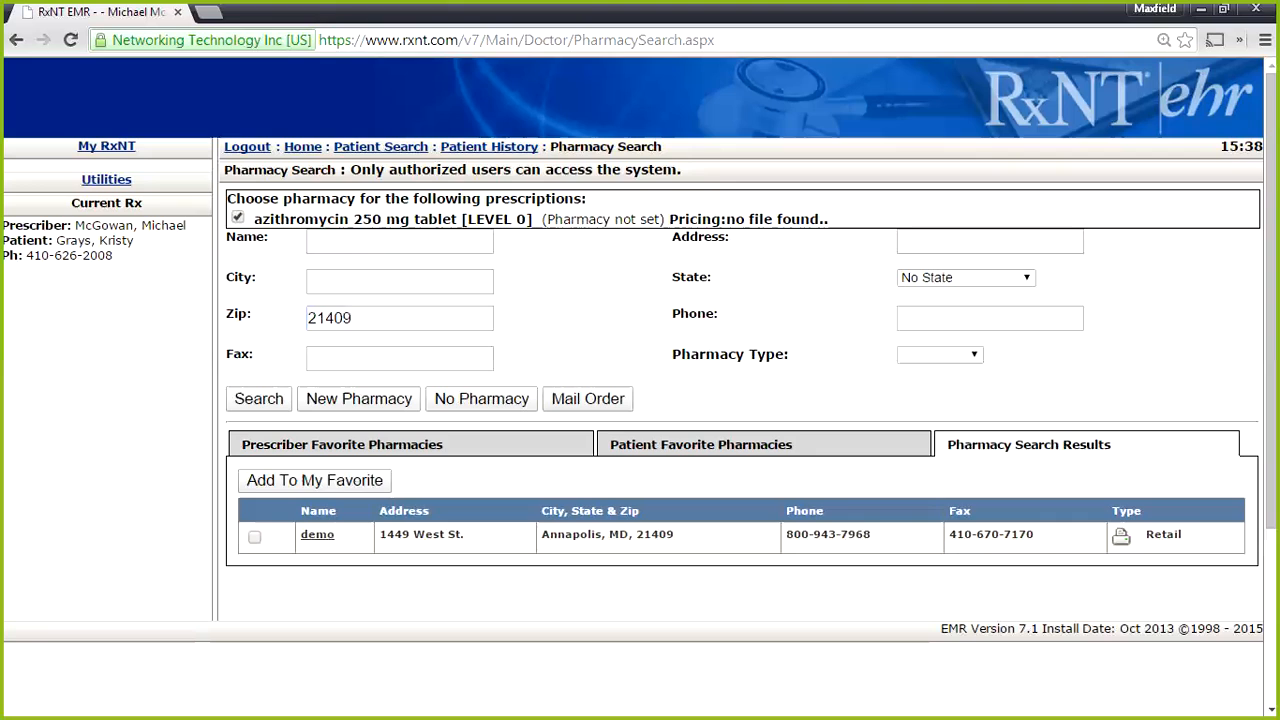
# Step: Add the demo pharmacy to the prescriber's favorites and choose it for the azithromycin prescription
pyautogui.click(254, 537)
pyautogui.click(315, 481)
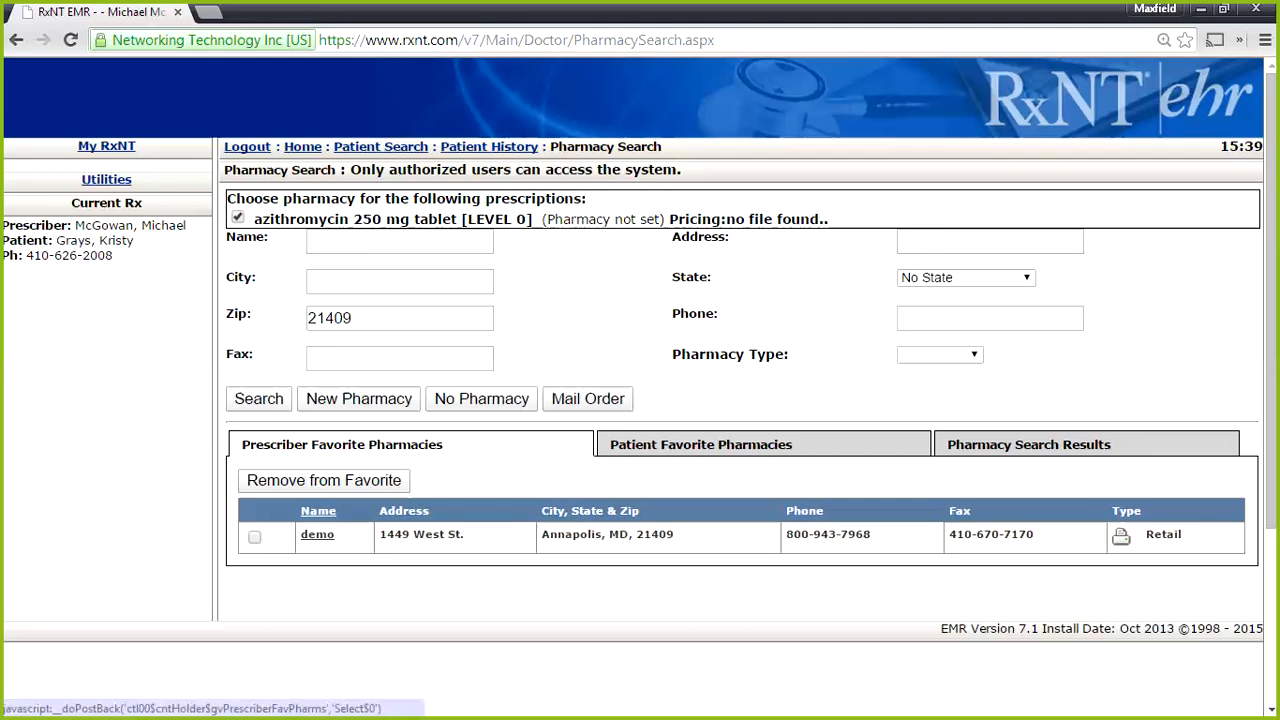
pyautogui.click(317, 534)
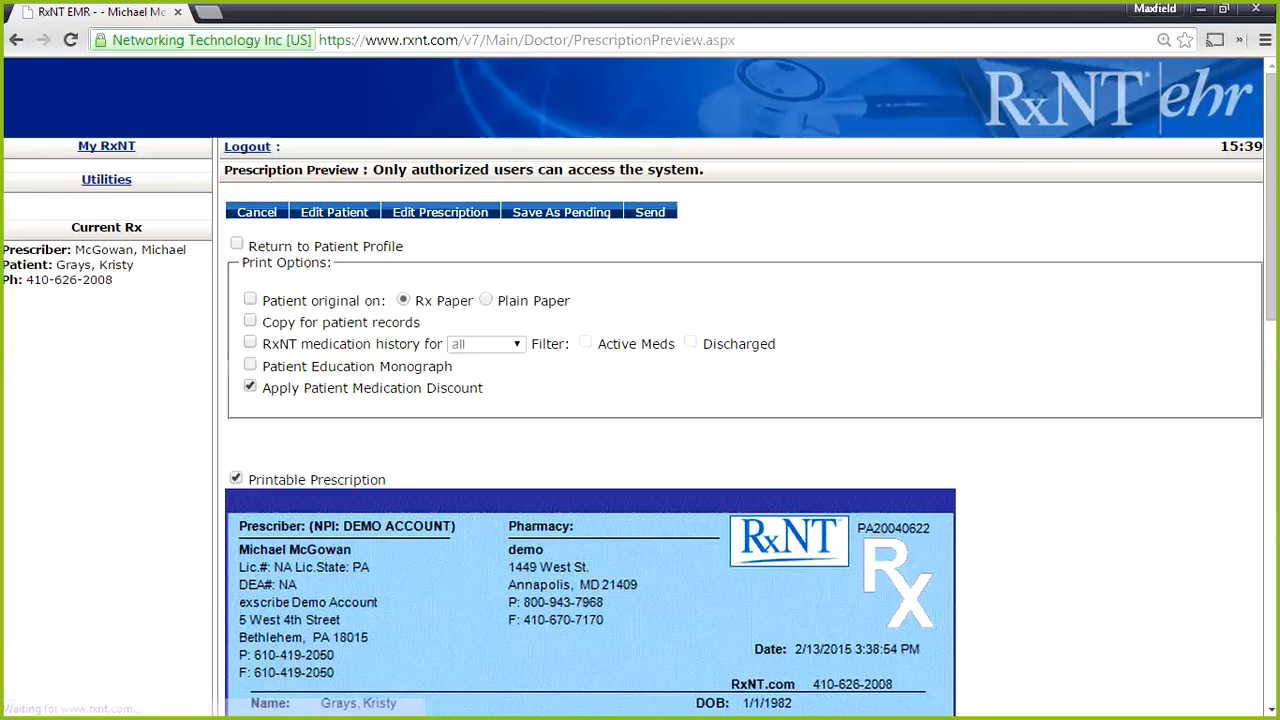
# Step: Review the azithromycin prescription preview and try the Return to Patient Profile option, leaving it turned off
pyautogui.scroll(-4, 640, 400)
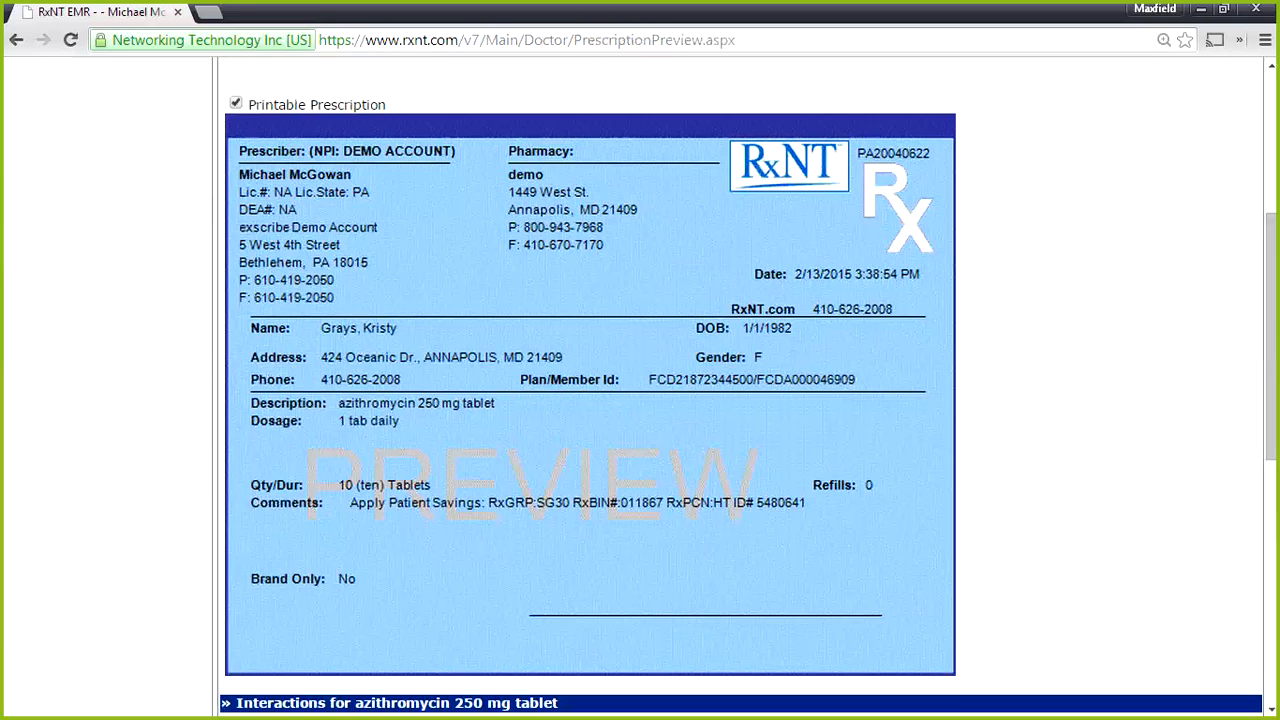
pyautogui.scroll(4, 640, 400)
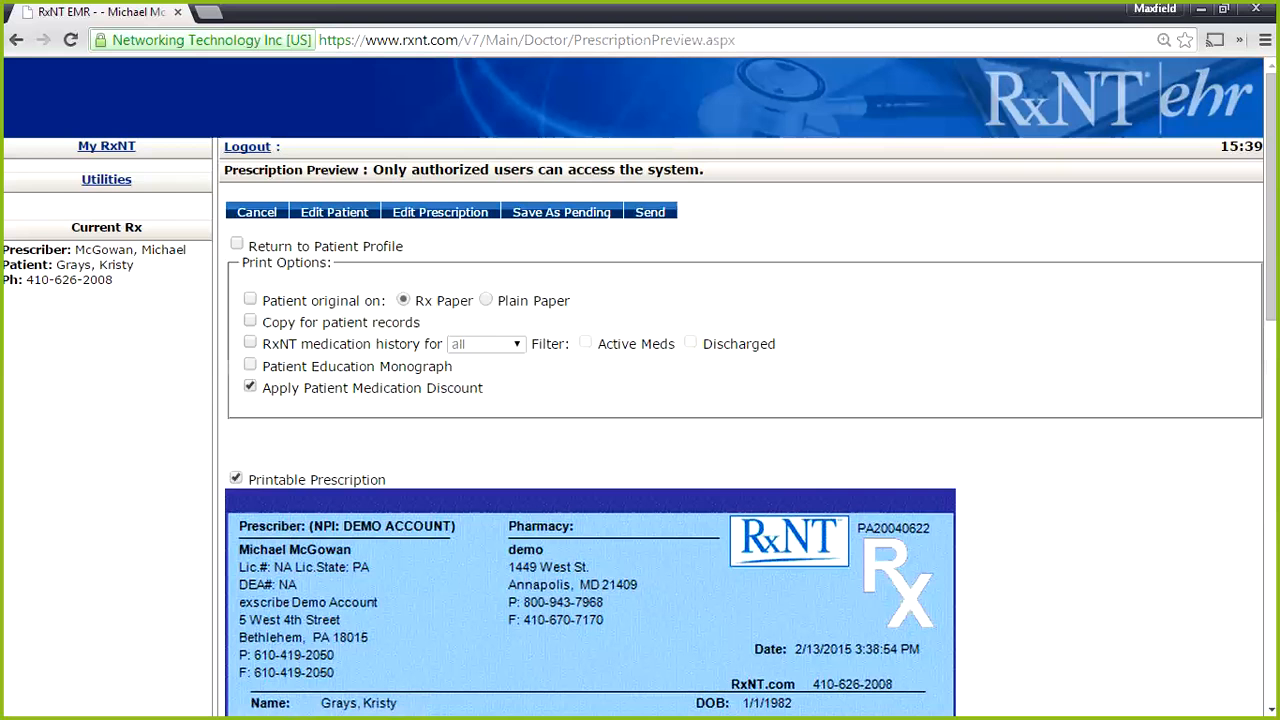
pyautogui.click(650, 212)
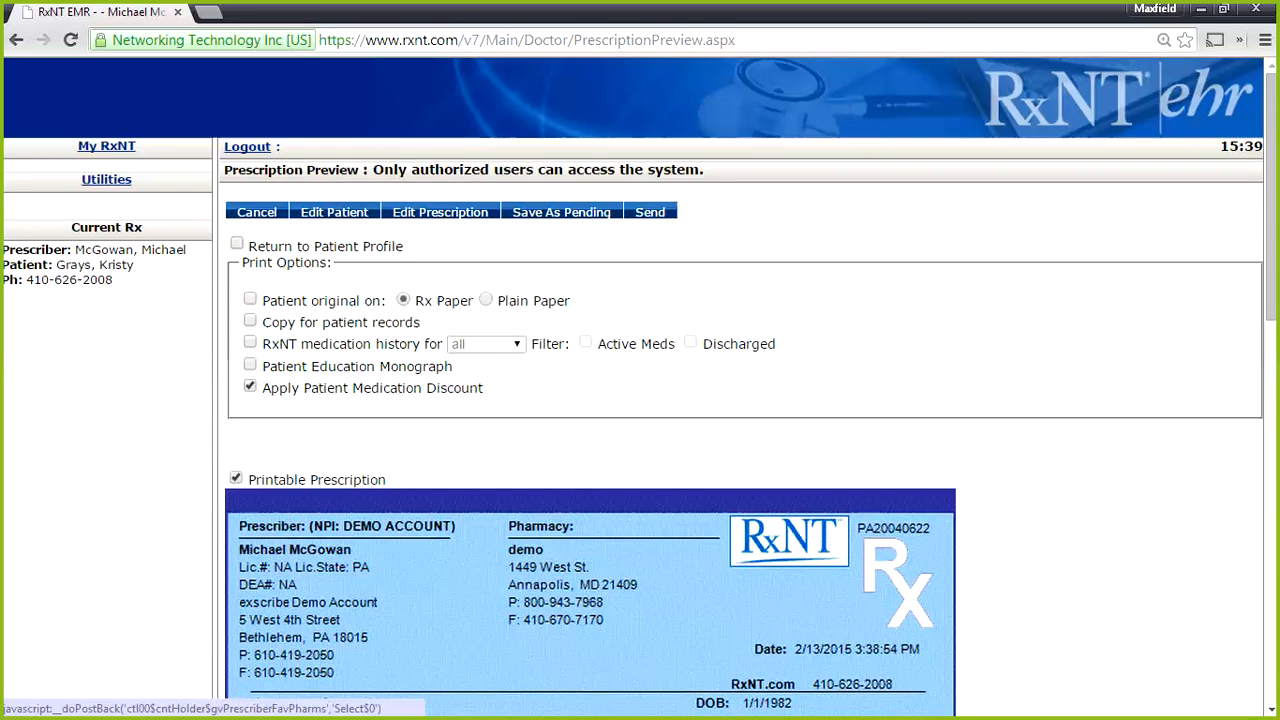
pyautogui.click(237, 243)
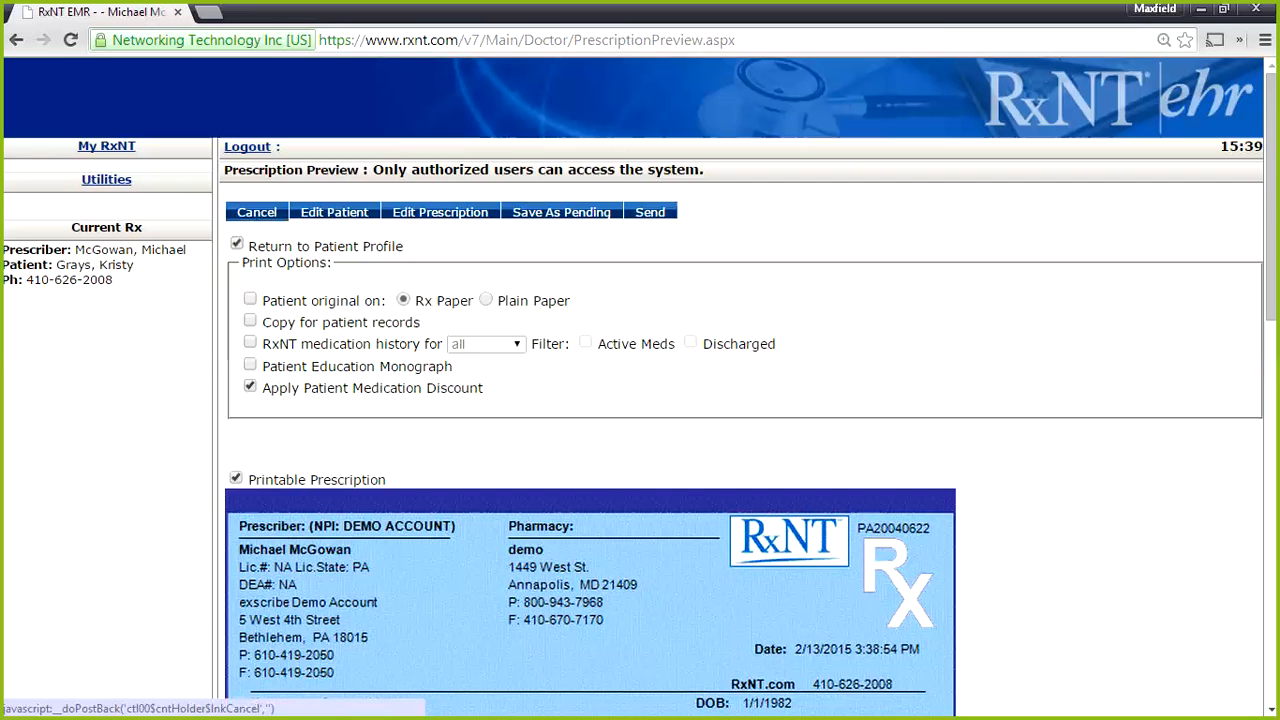
pyautogui.click(237, 243)
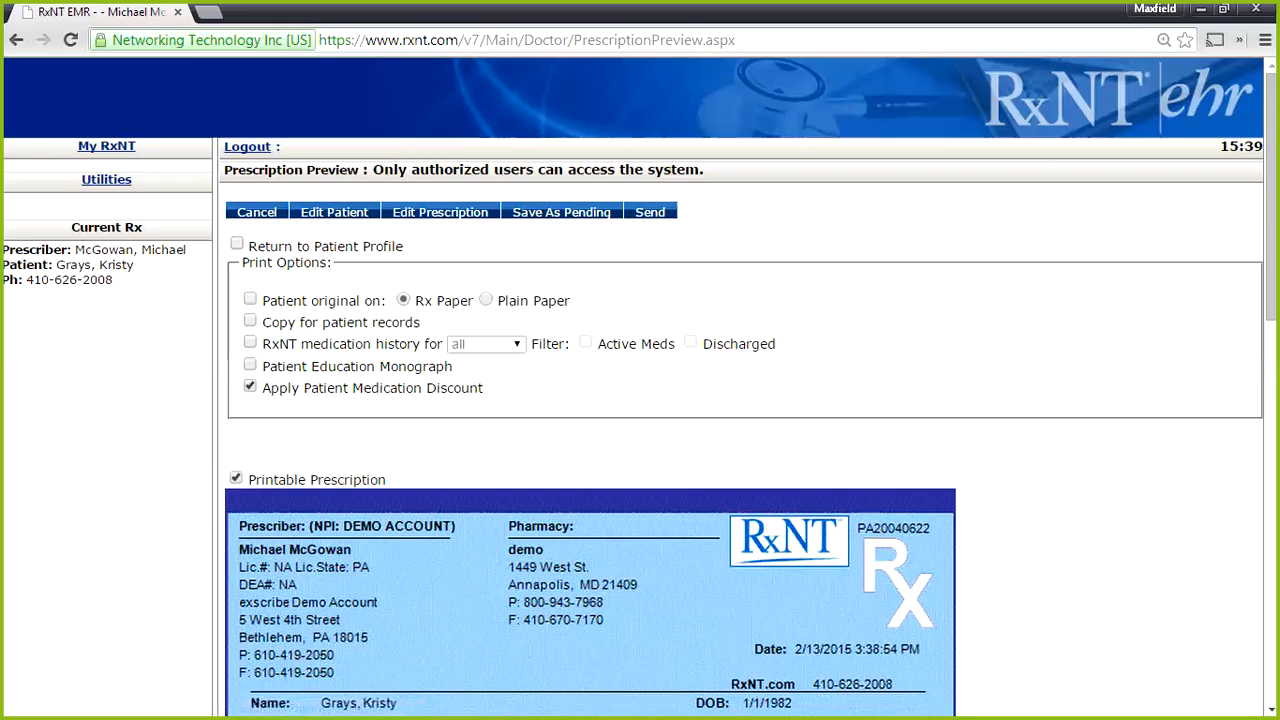